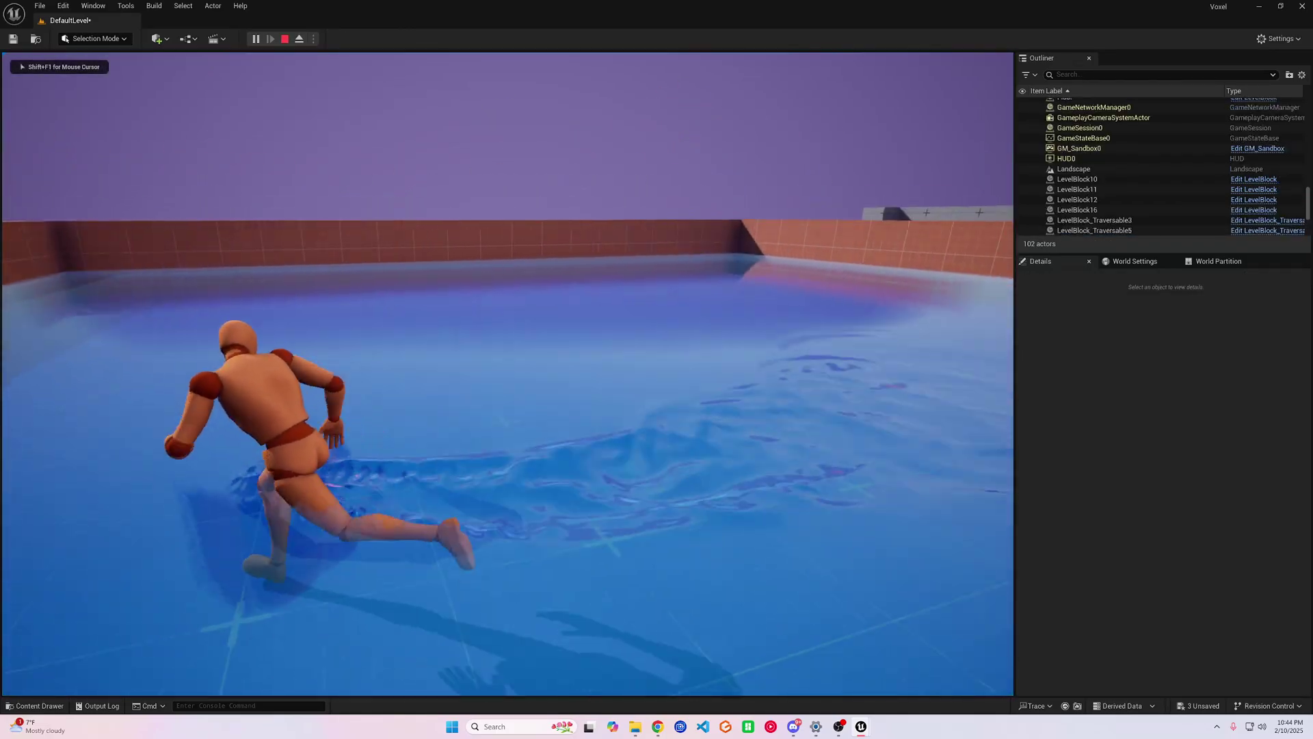
Run and jump the character around the water pool to examine how the surface reacts to movement
{"action": "key", "text": "w"}
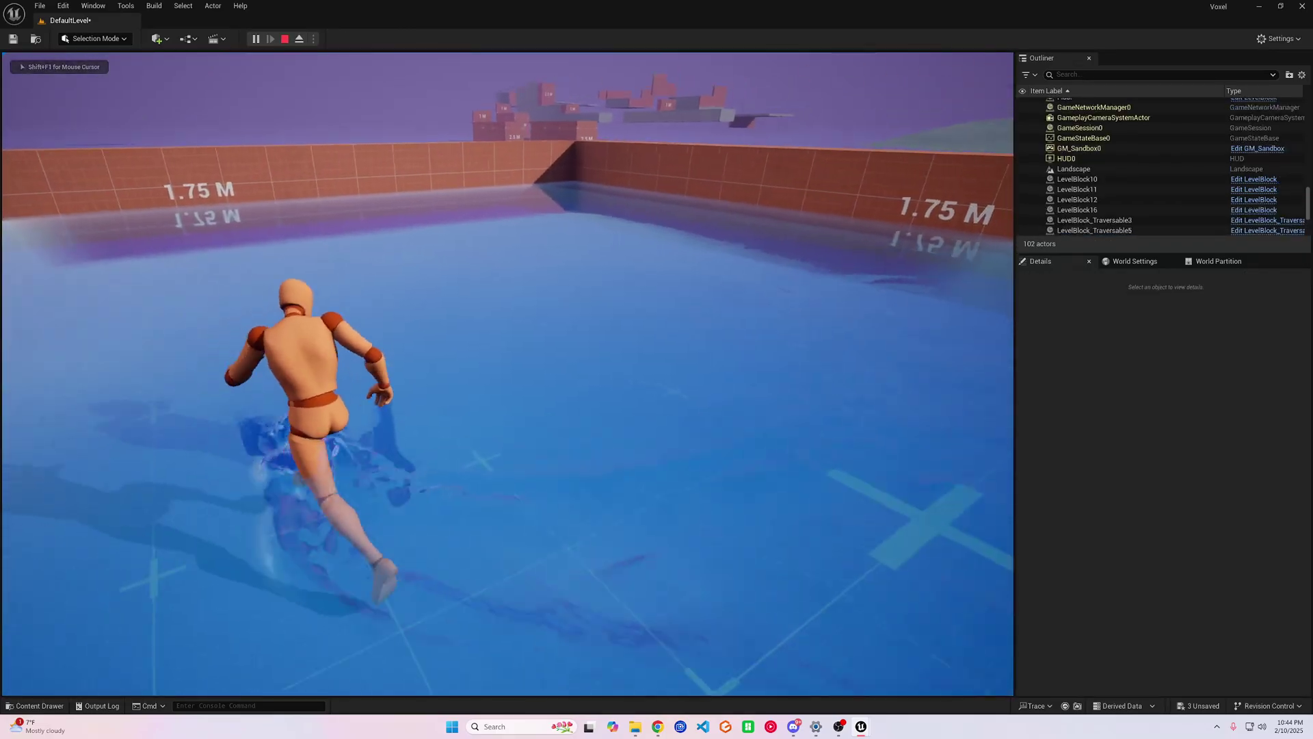
{"action": "key", "text": "w"}
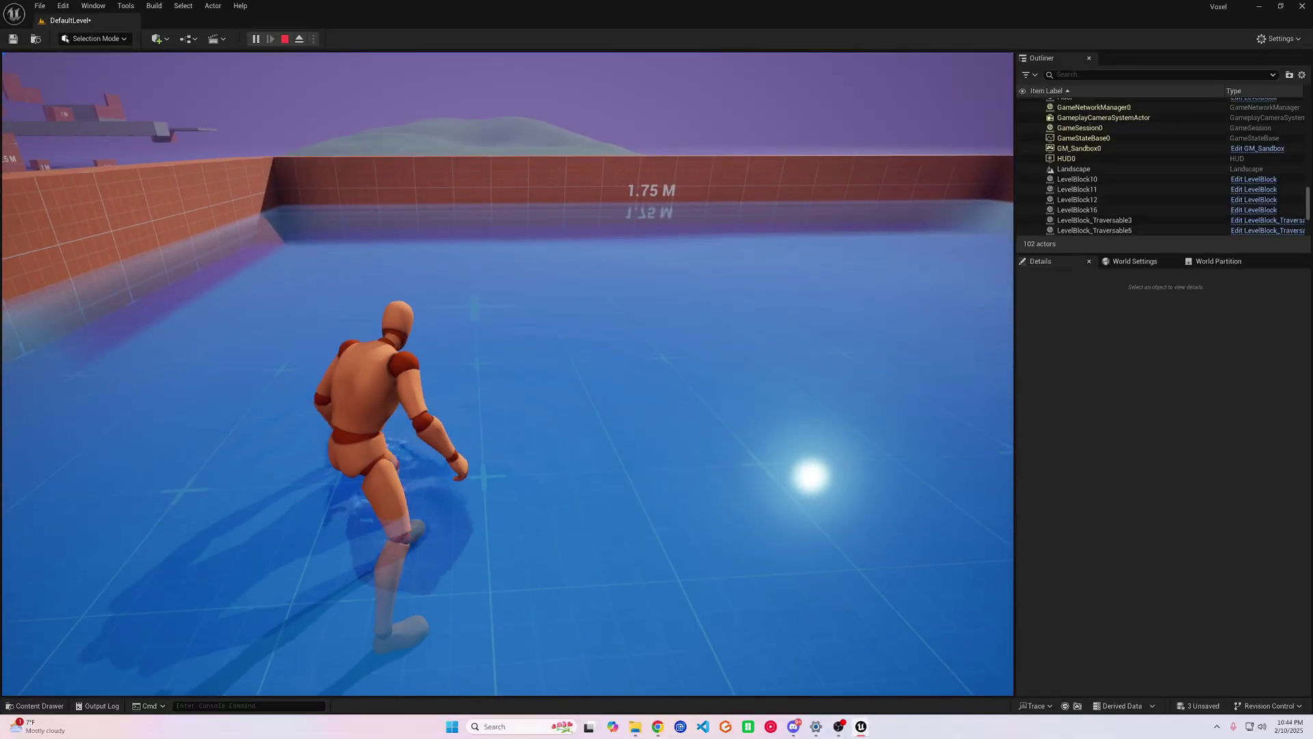
{"action": "key", "text": "space"}
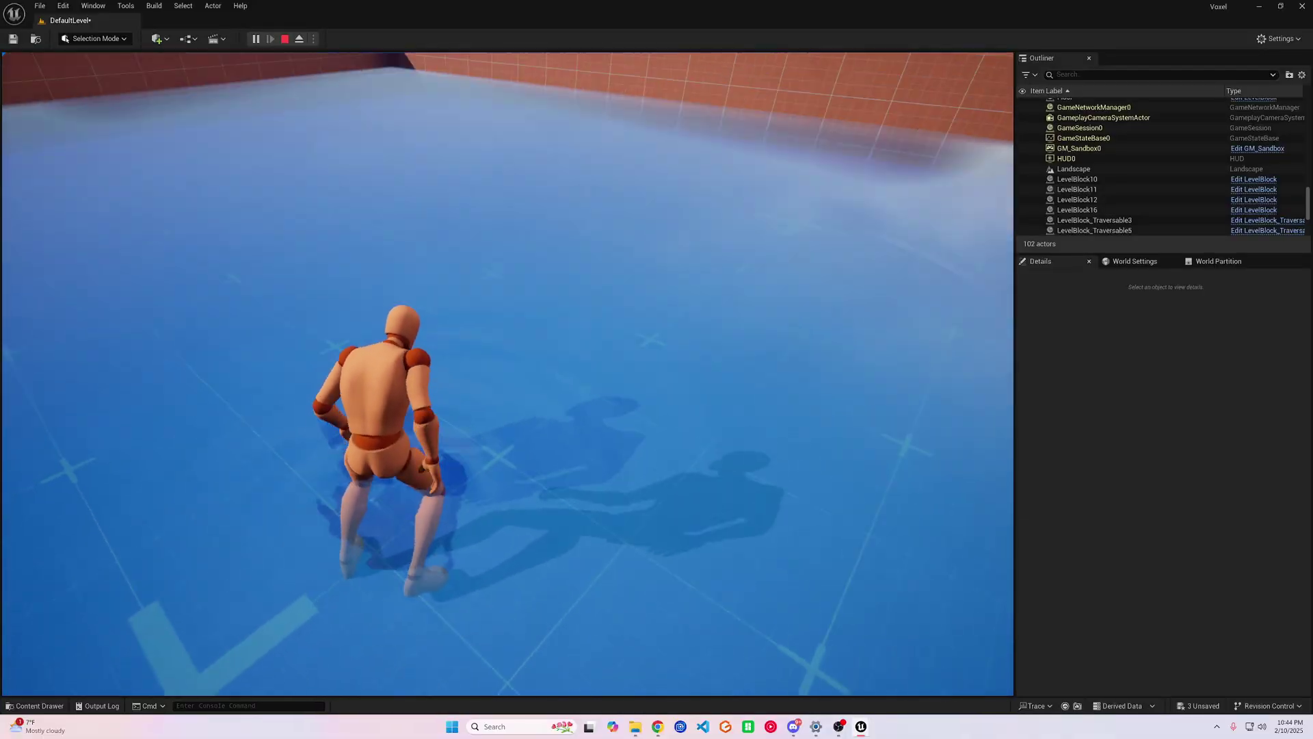
{"action": "key", "text": "w"}
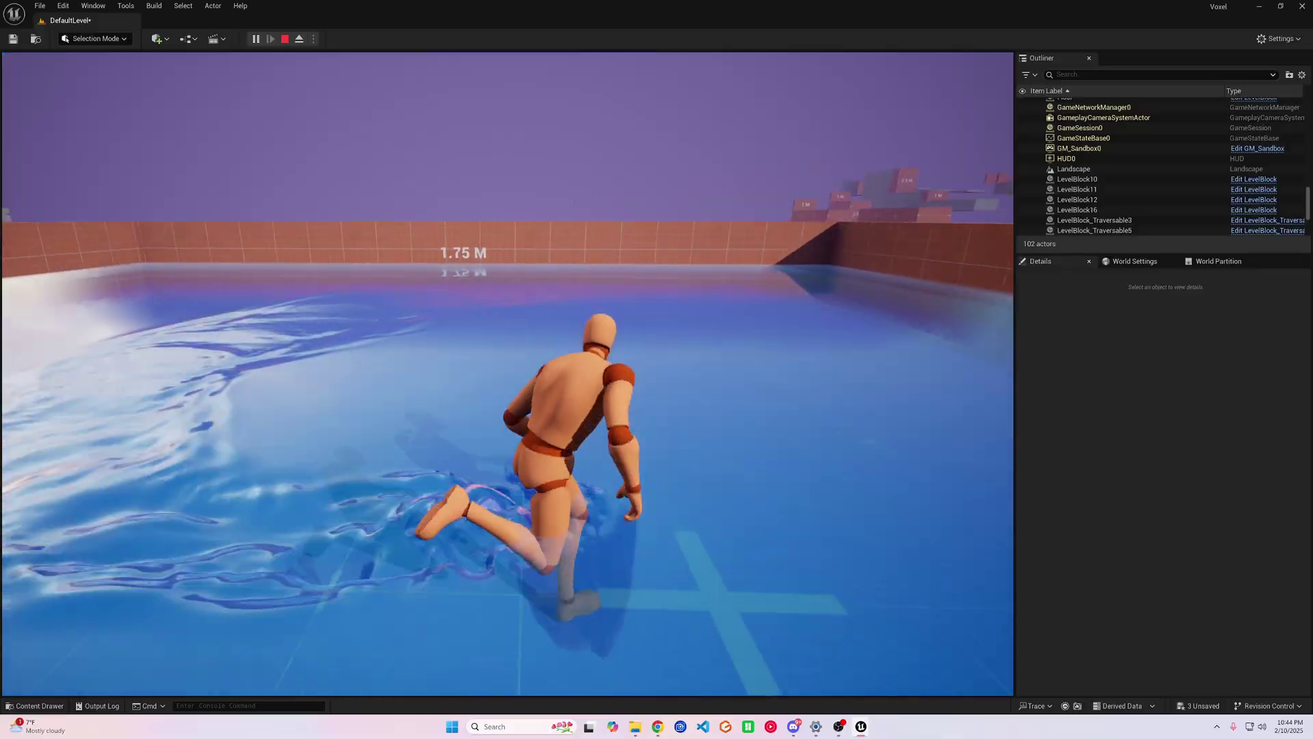
{"action": "key", "text": "w"}
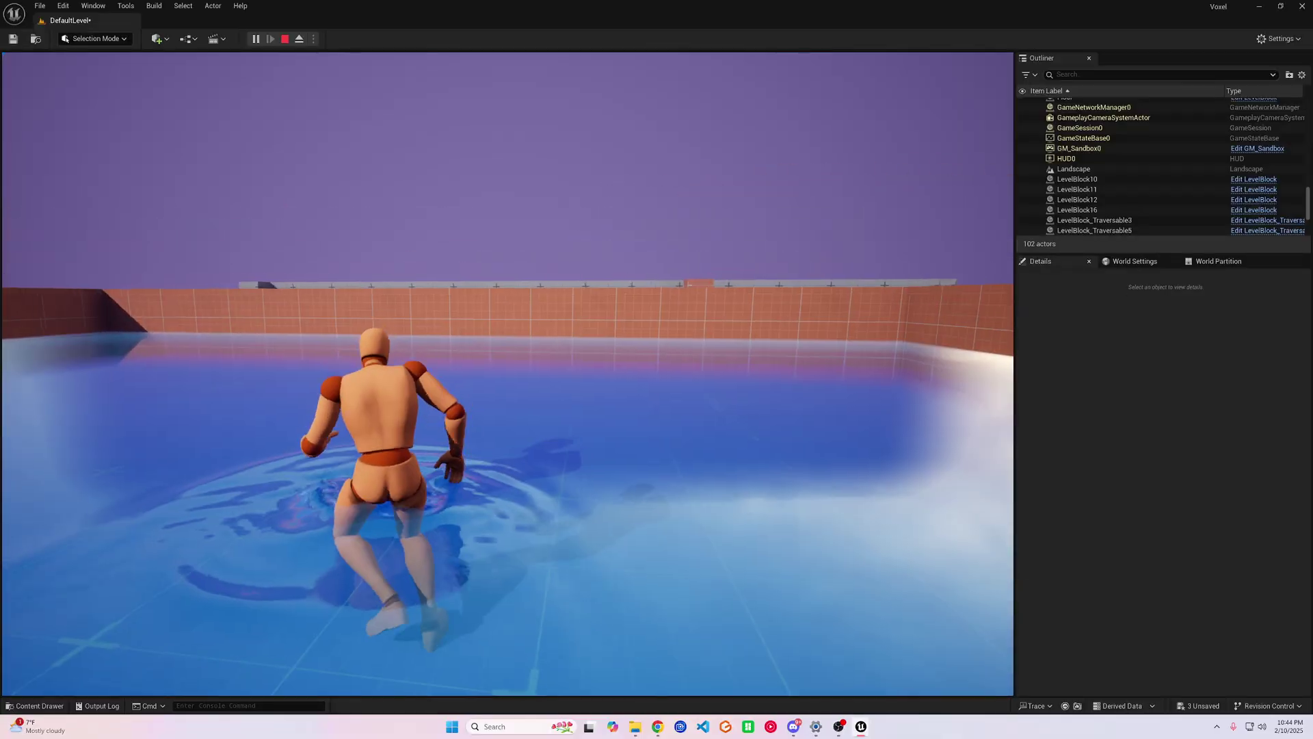
{"action": "key", "text": "s"}
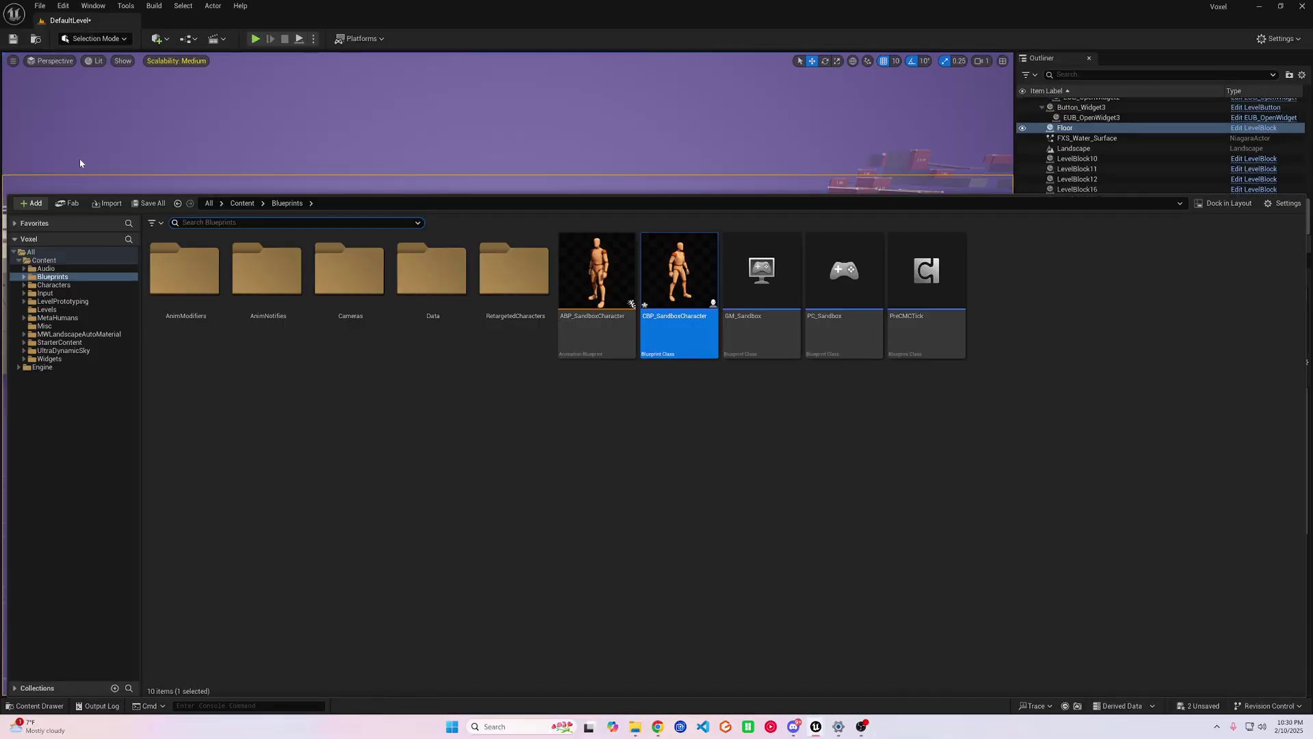
Find the NiagaraFluids plugin with the search term niag and enable it, accepting its beta status
{"action": "left_click", "coordinate": [80, 158]}
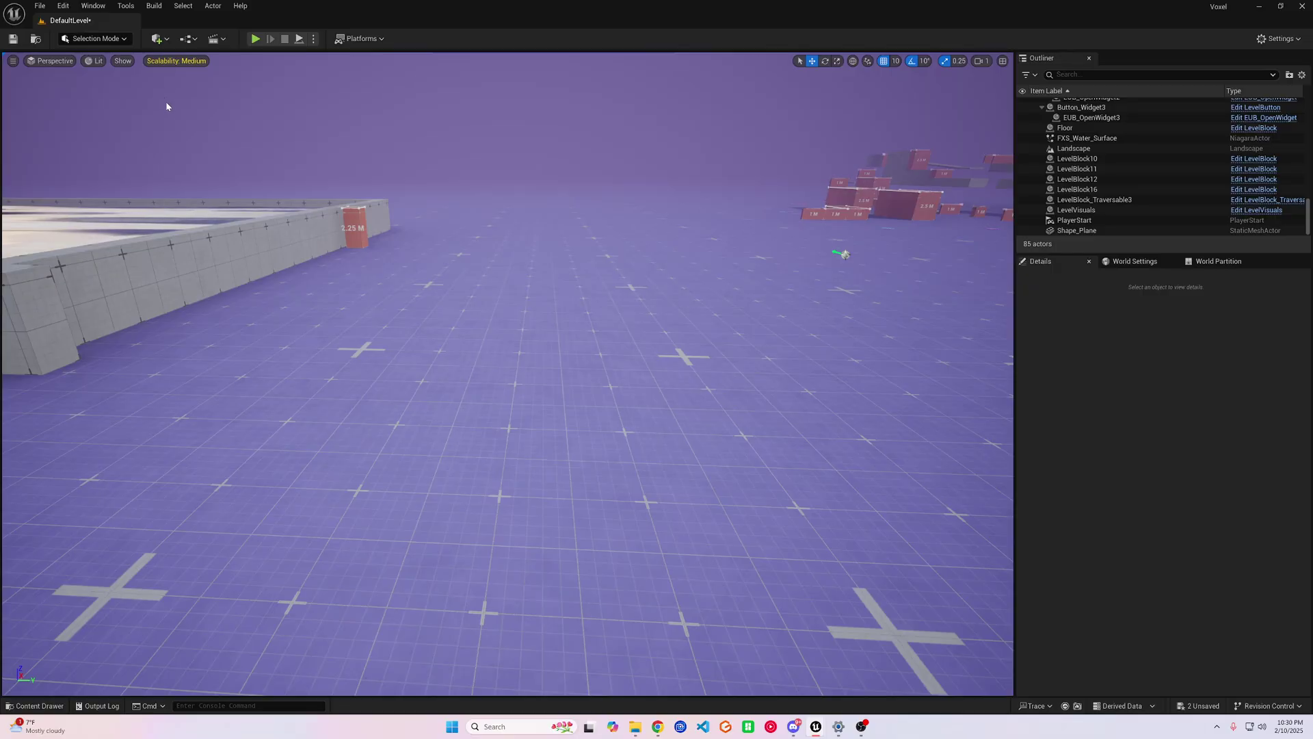
{"action": "left_click", "coordinate": [63, 6]}
{"action": "left_click", "coordinate": [101, 181]}
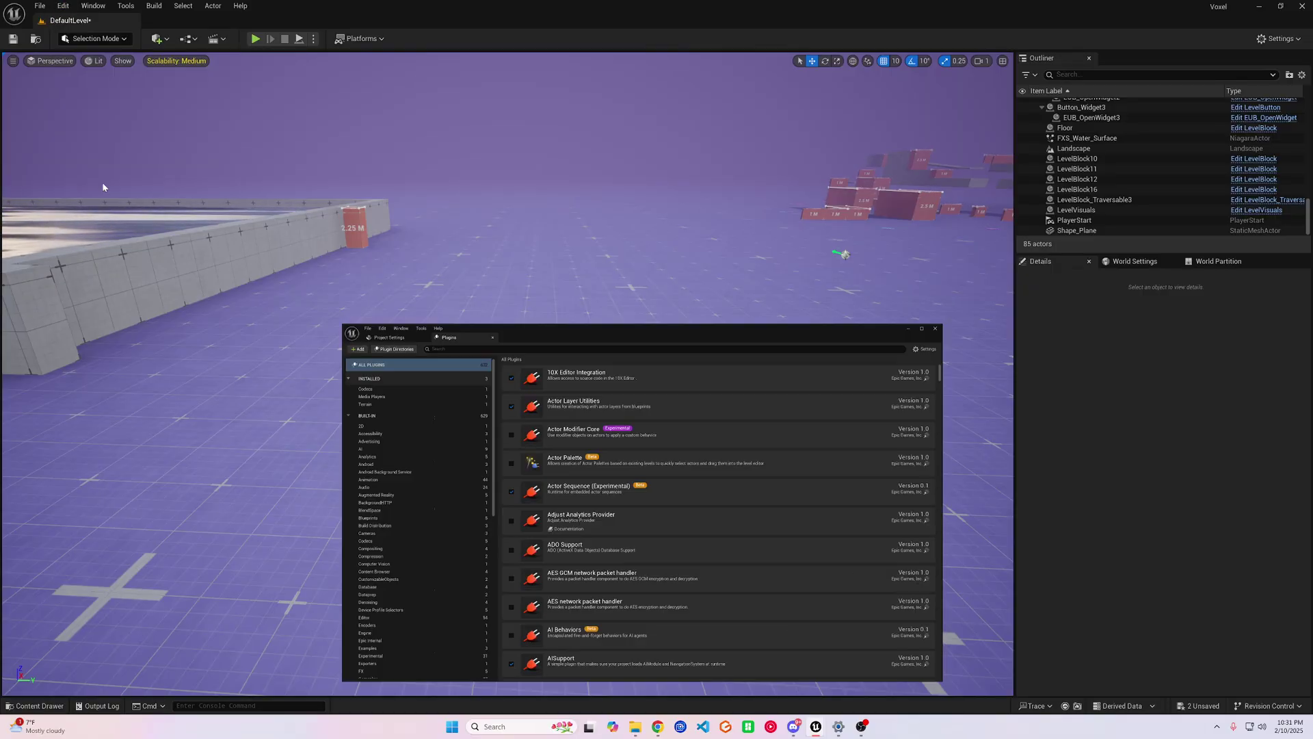
{"action": "type", "text": "n"}
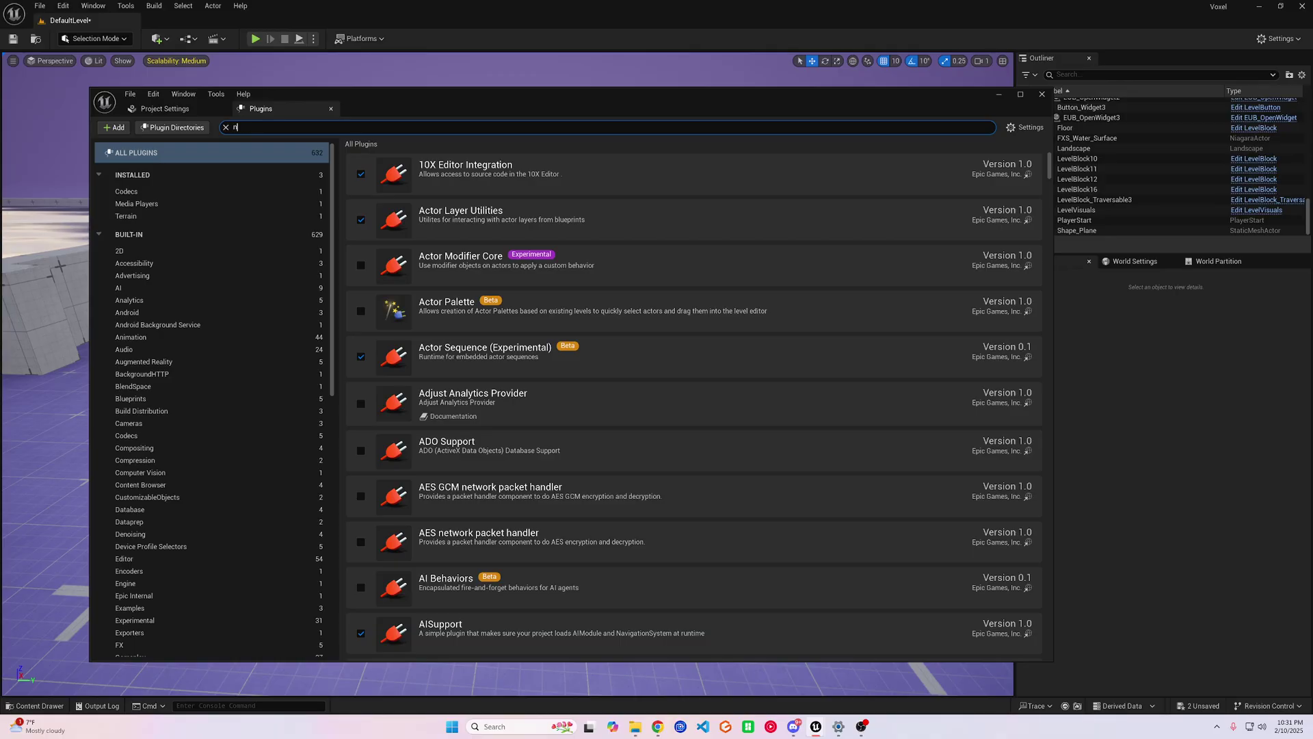
{"action": "type", "text": "iag"}
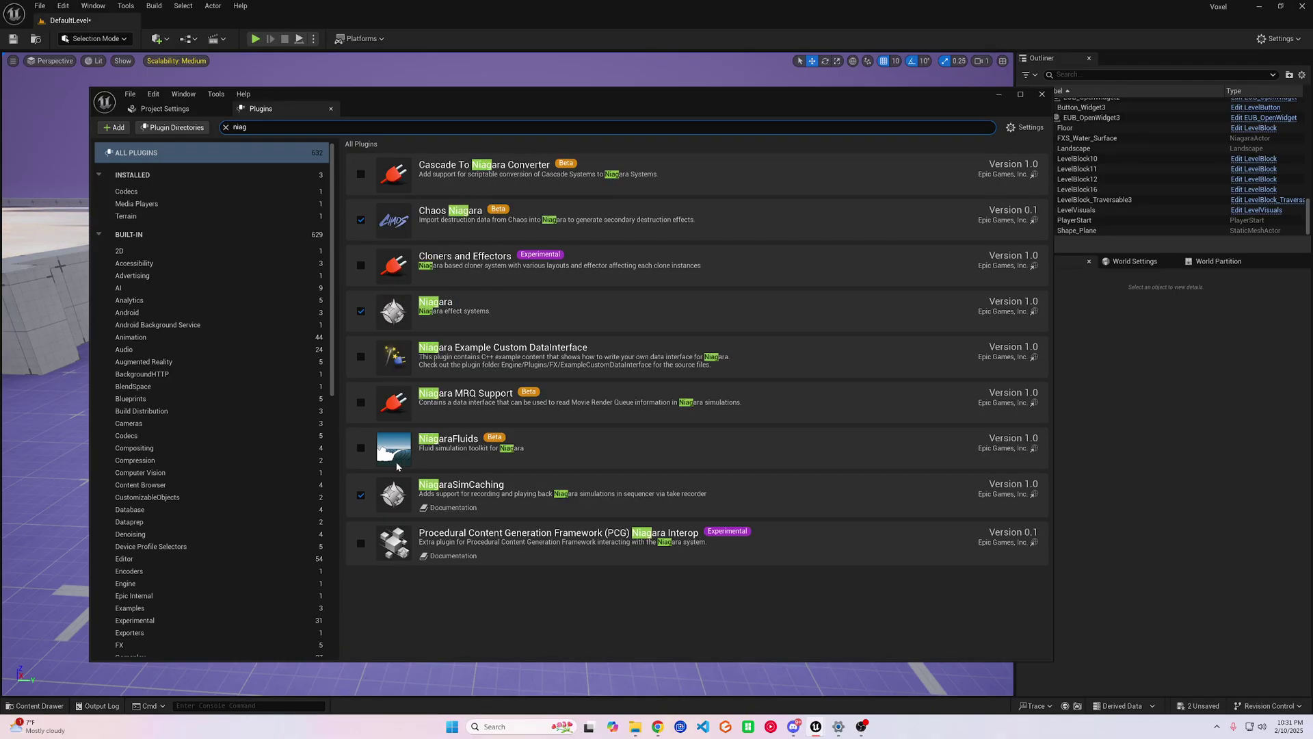
{"action": "left_click", "coordinate": [360, 447]}
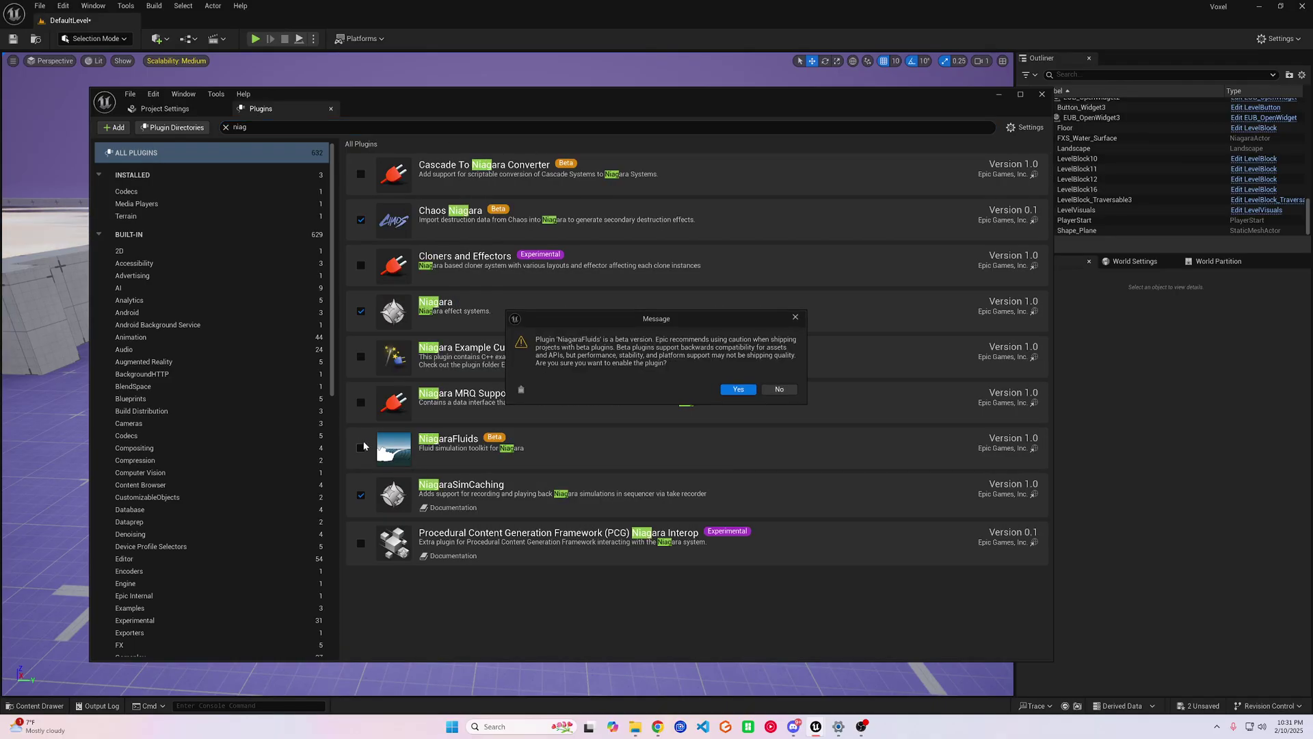
{"action": "left_click", "coordinate": [739, 390]}
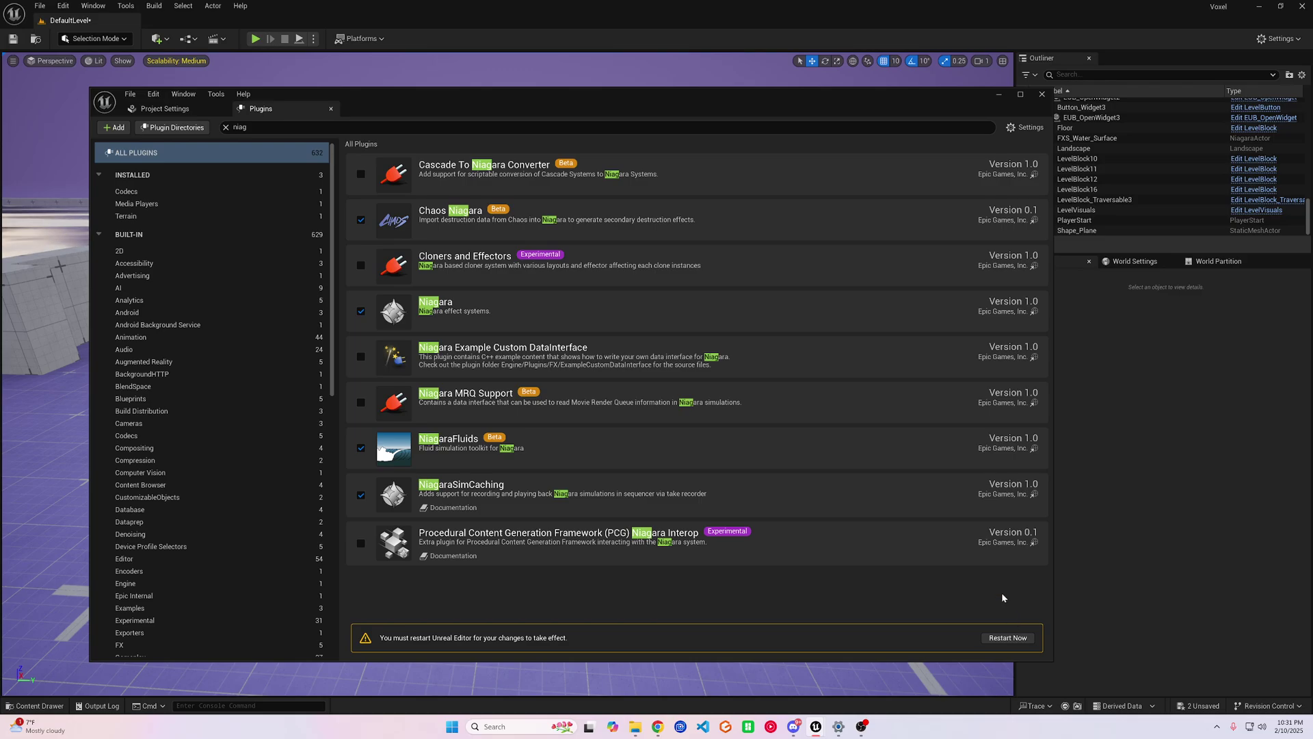
Restart the editor, saving CBP_SandboxCharacter and DefaultLevel, and search the plugins for nia
{"action": "left_click", "coordinate": [1001, 638]}
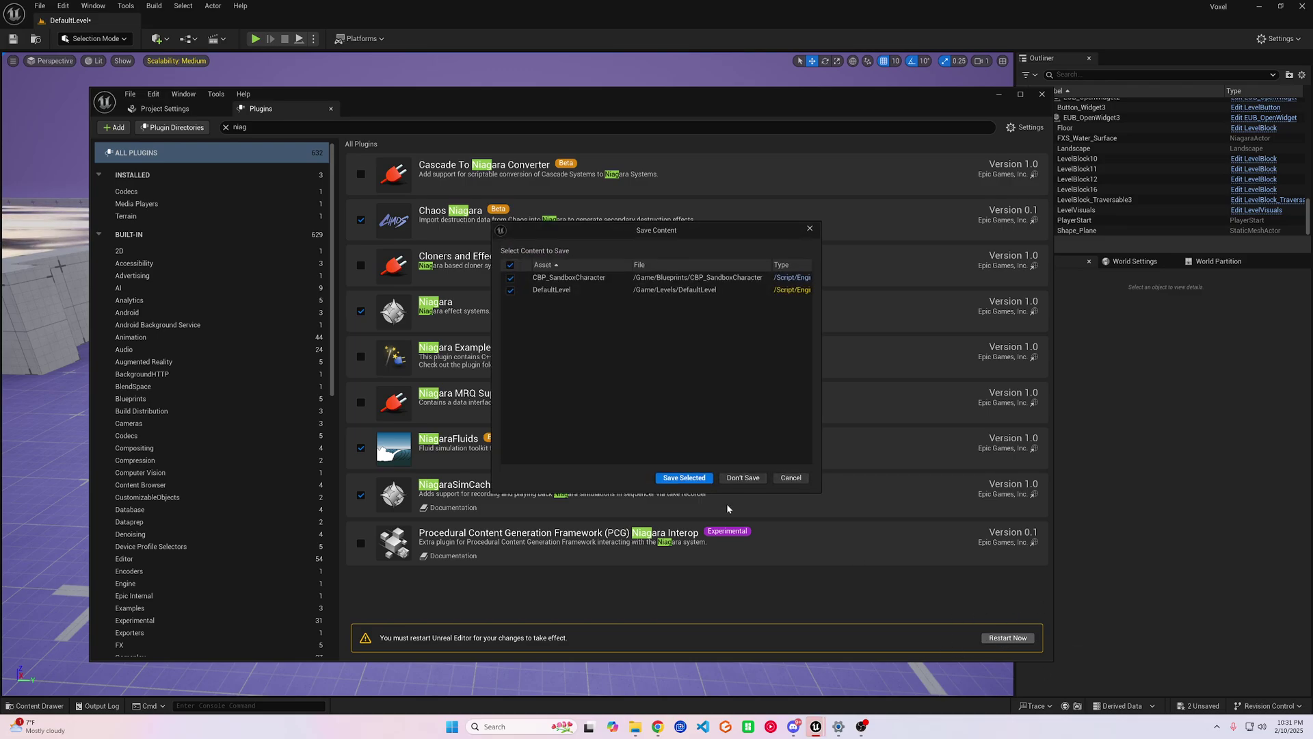
{"action": "left_click", "coordinate": [684, 478]}
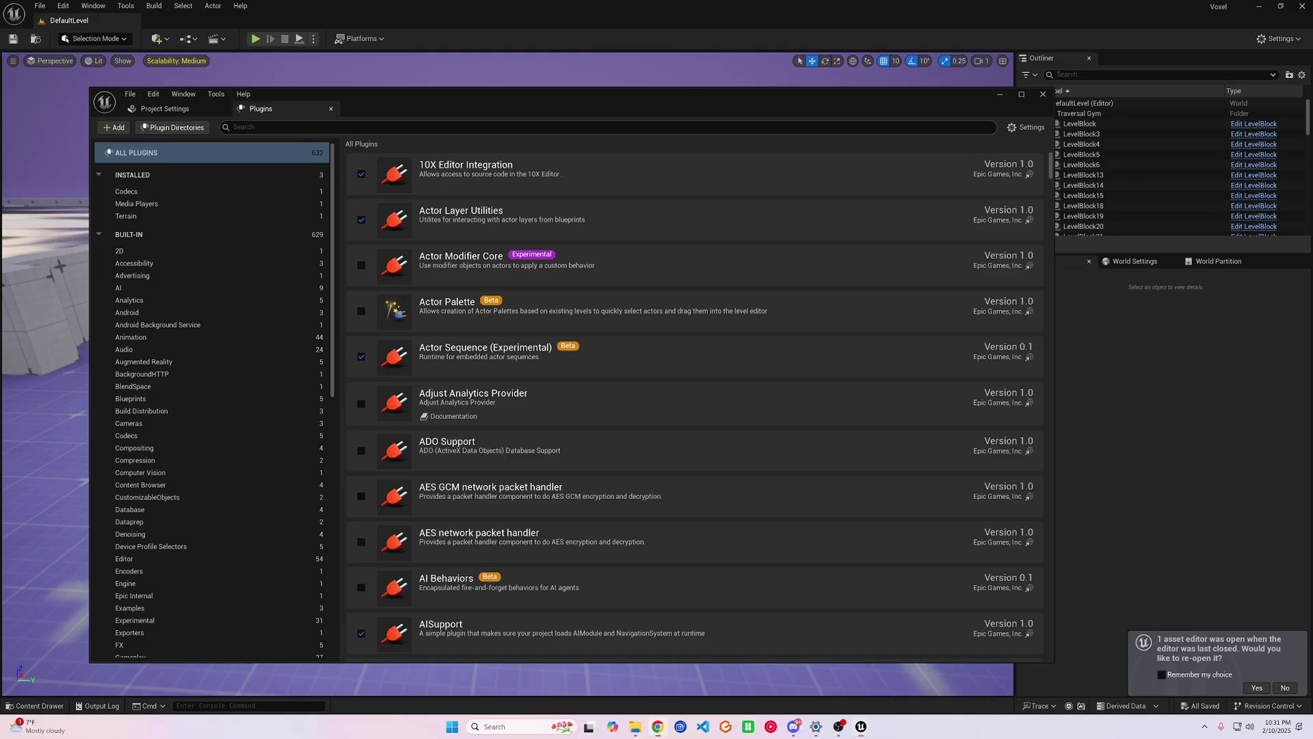
{"action": "type", "text": "nia"}
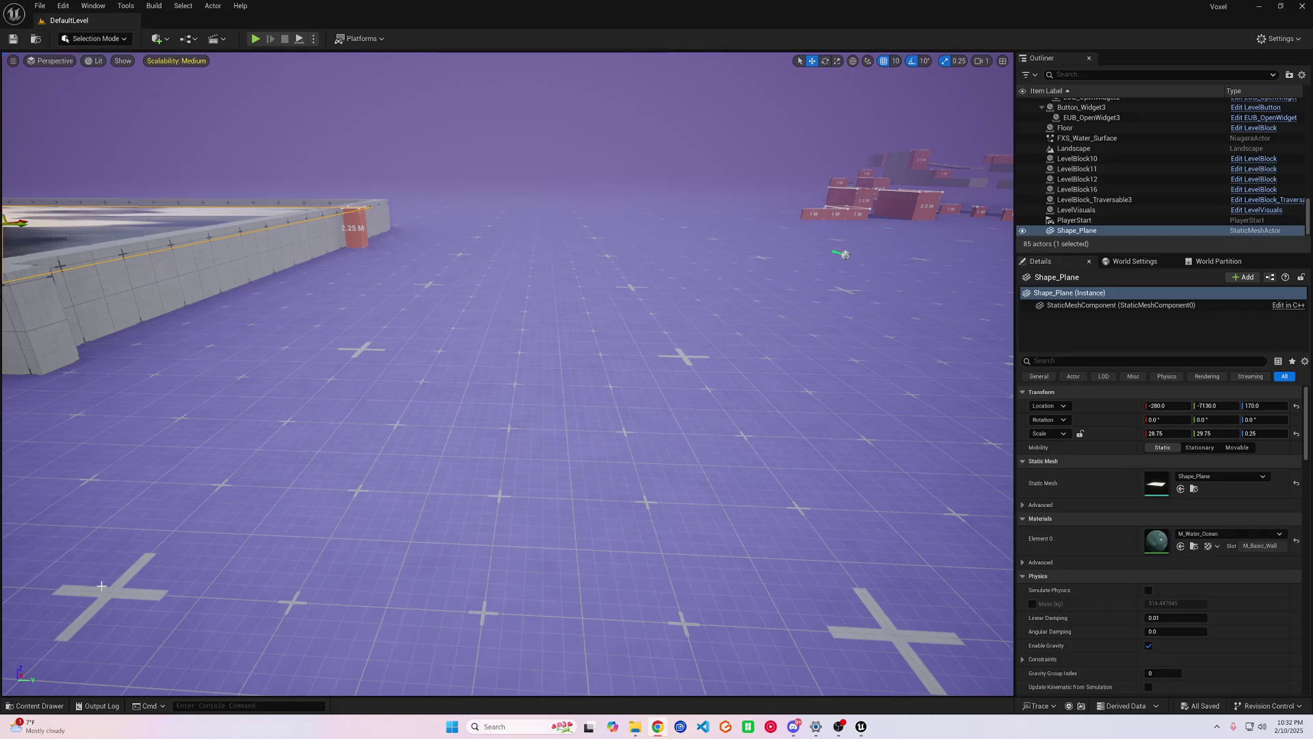
Create a Niagara system in the Blueprints folder based on the Grid2D_SW_ParticleCollisions template
{"action": "left_click", "coordinate": [36, 706]}
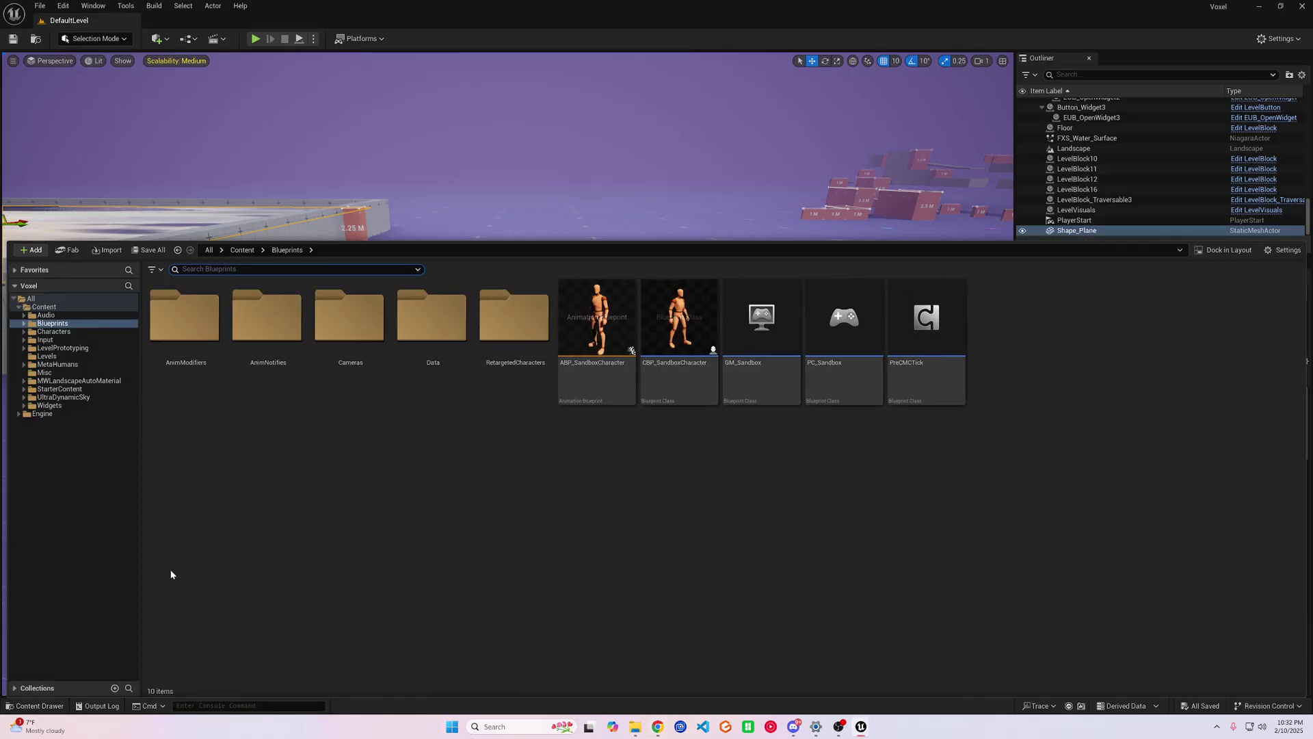
{"action": "right_click", "coordinate": [1033, 381]}
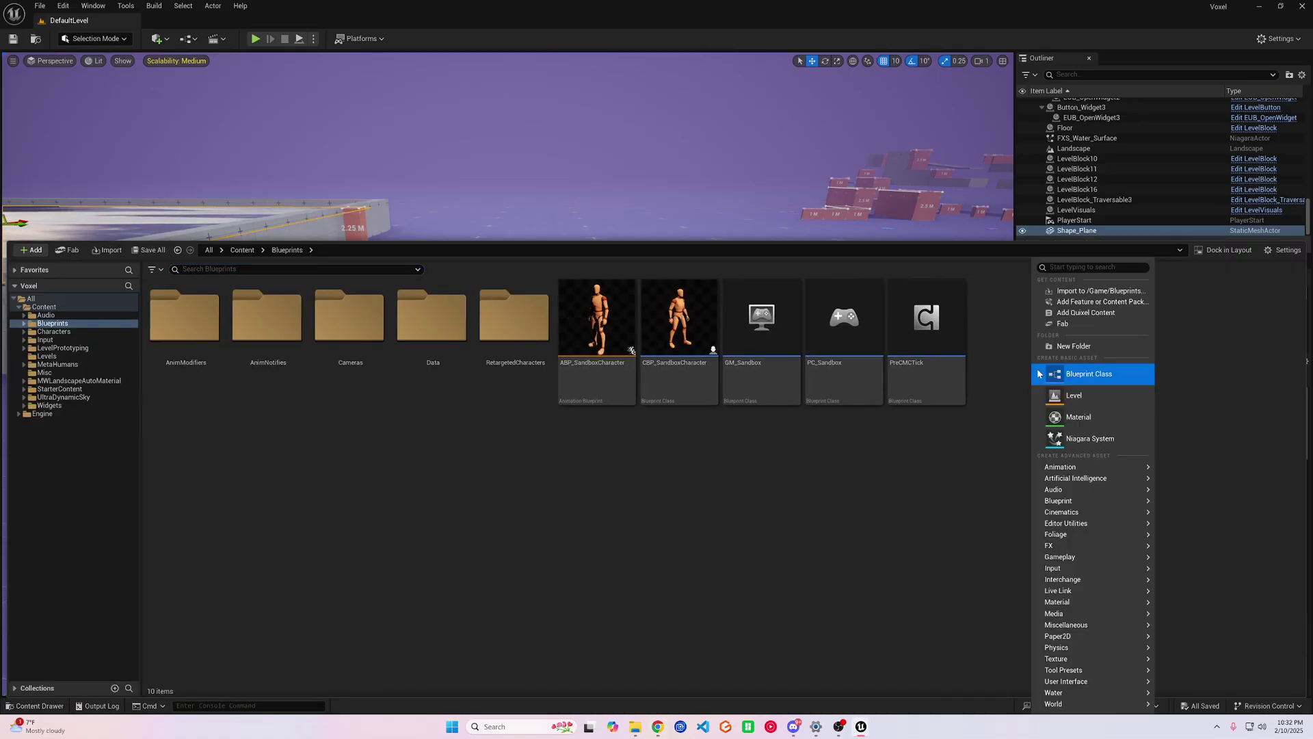
{"action": "left_click", "coordinate": [1093, 435]}
{"action": "scroll", "coordinate": [565, 370], "scroll_direction": "down", "scroll_amount": 2}
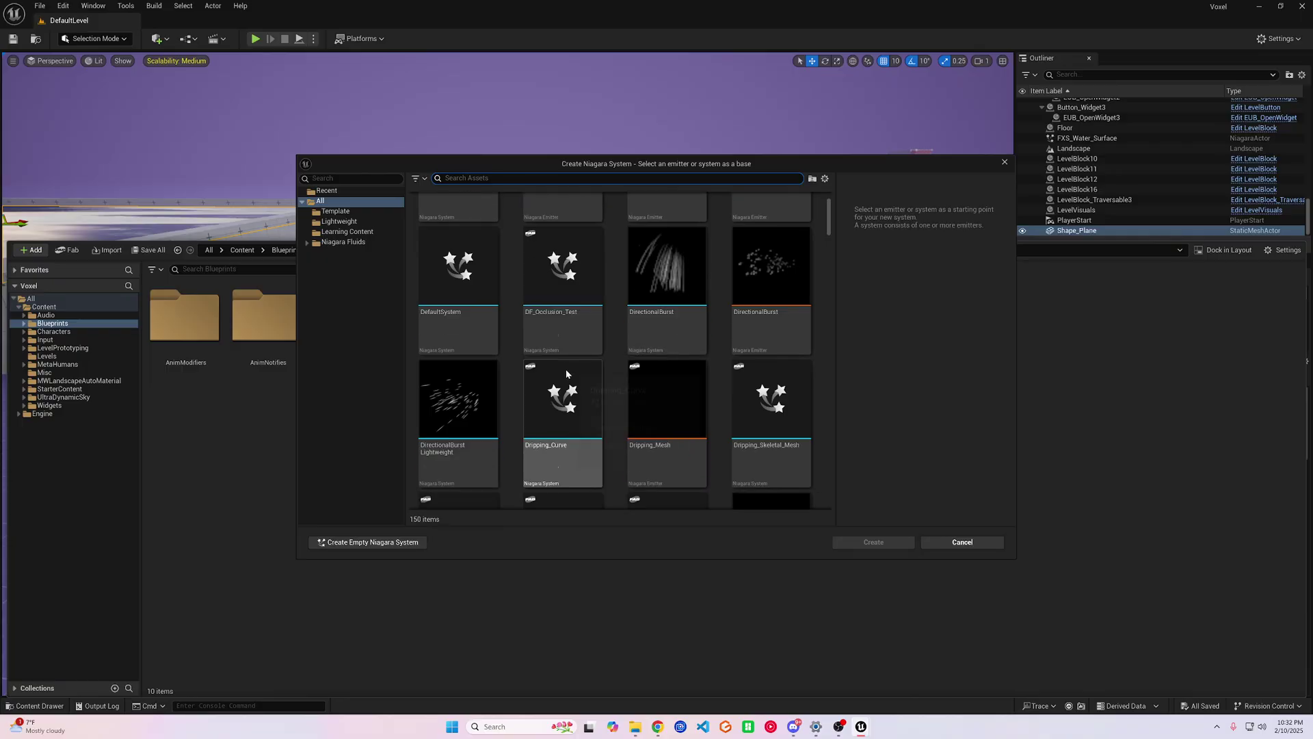
{"action": "scroll", "coordinate": [566, 370], "scroll_direction": "down", "scroll_amount": 10}
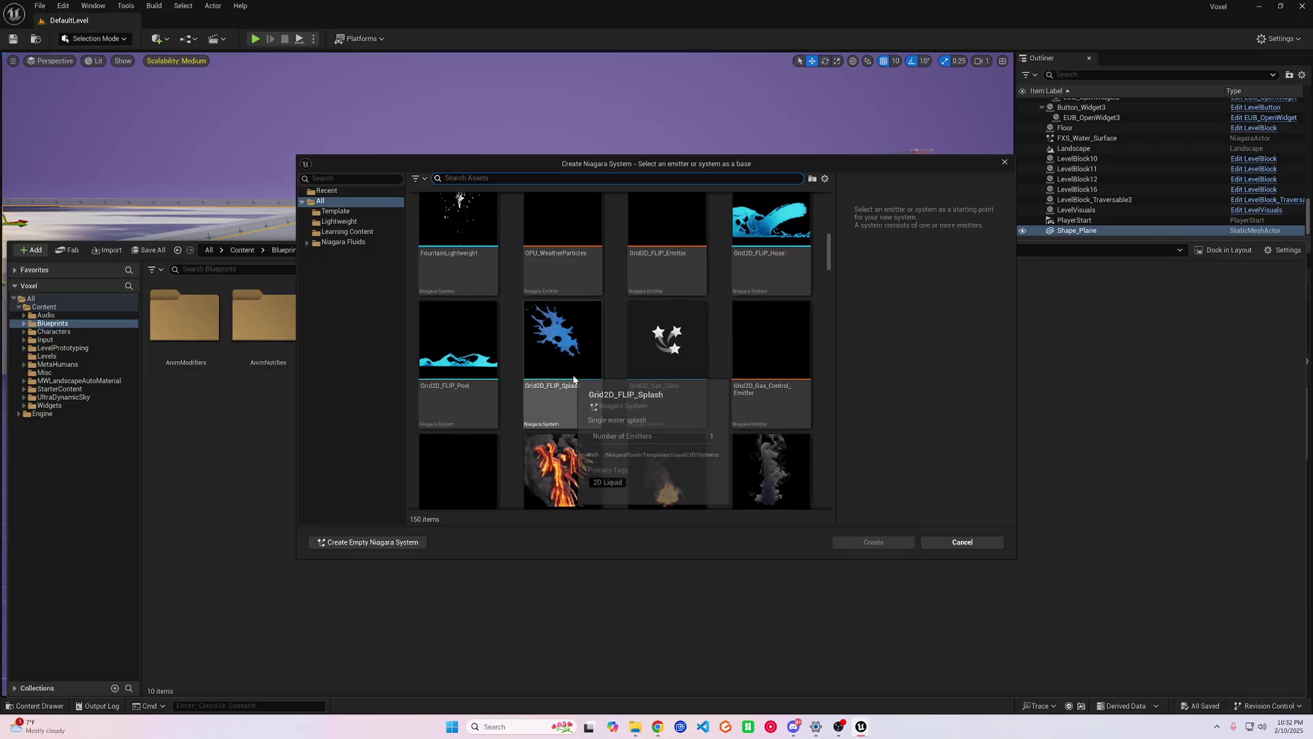
{"action": "scroll", "coordinate": [573, 379], "scroll_direction": "down", "scroll_amount": 3}
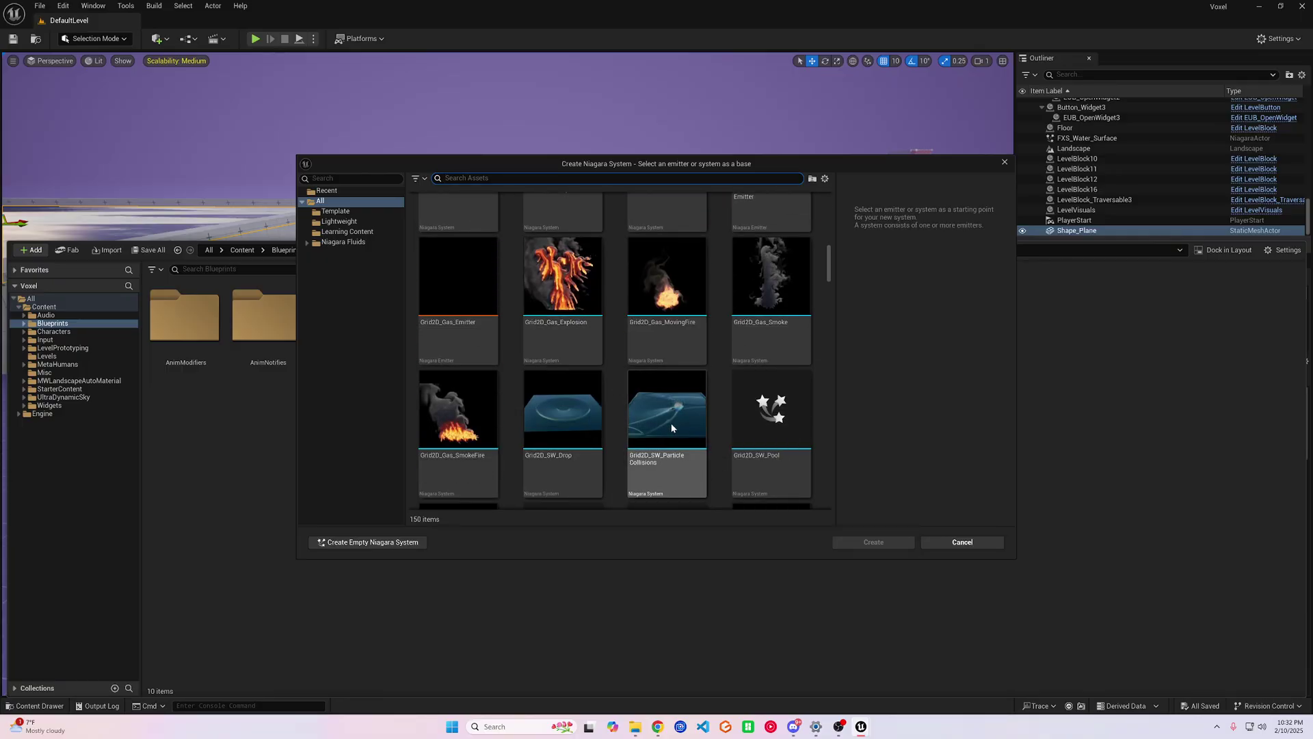
{"action": "left_click", "coordinate": [672, 424]}
{"action": "left_click", "coordinate": [869, 542]}
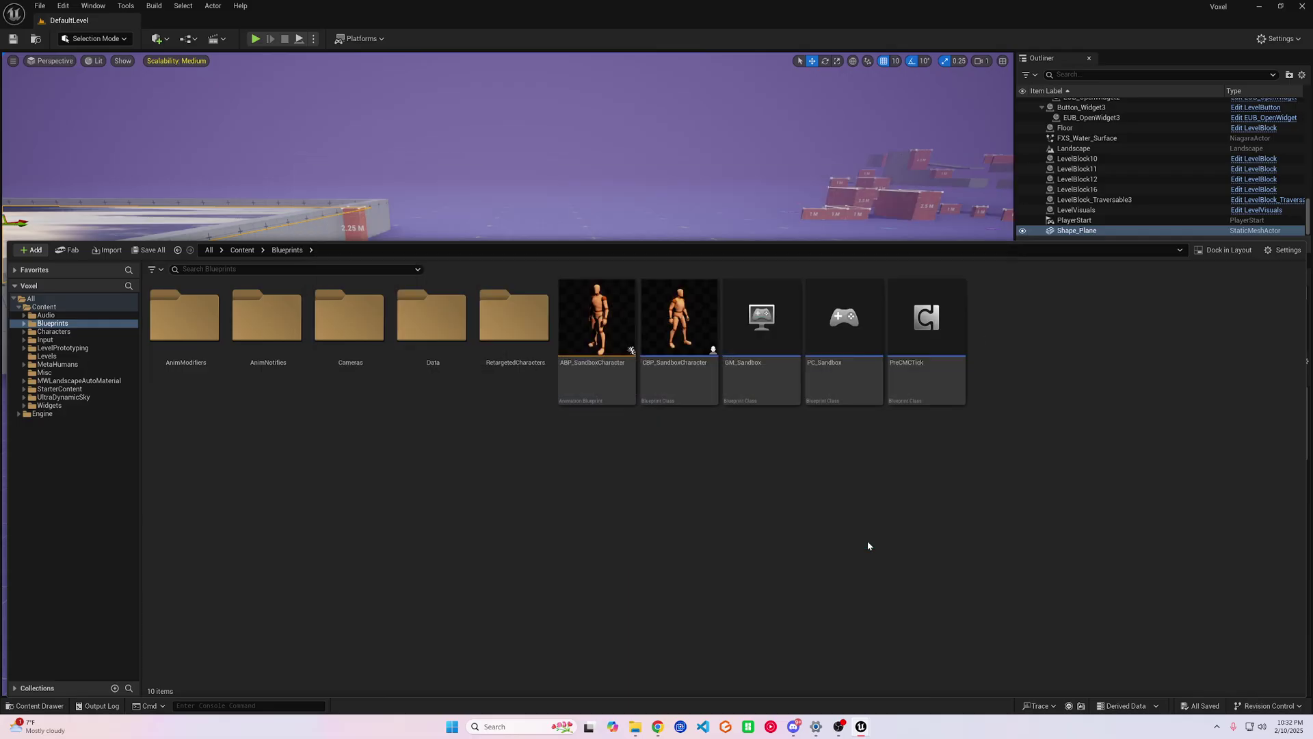
Name the new Niagara system Water_surface and open it in a maximized editor window
{"action": "type", "text": "Water"}
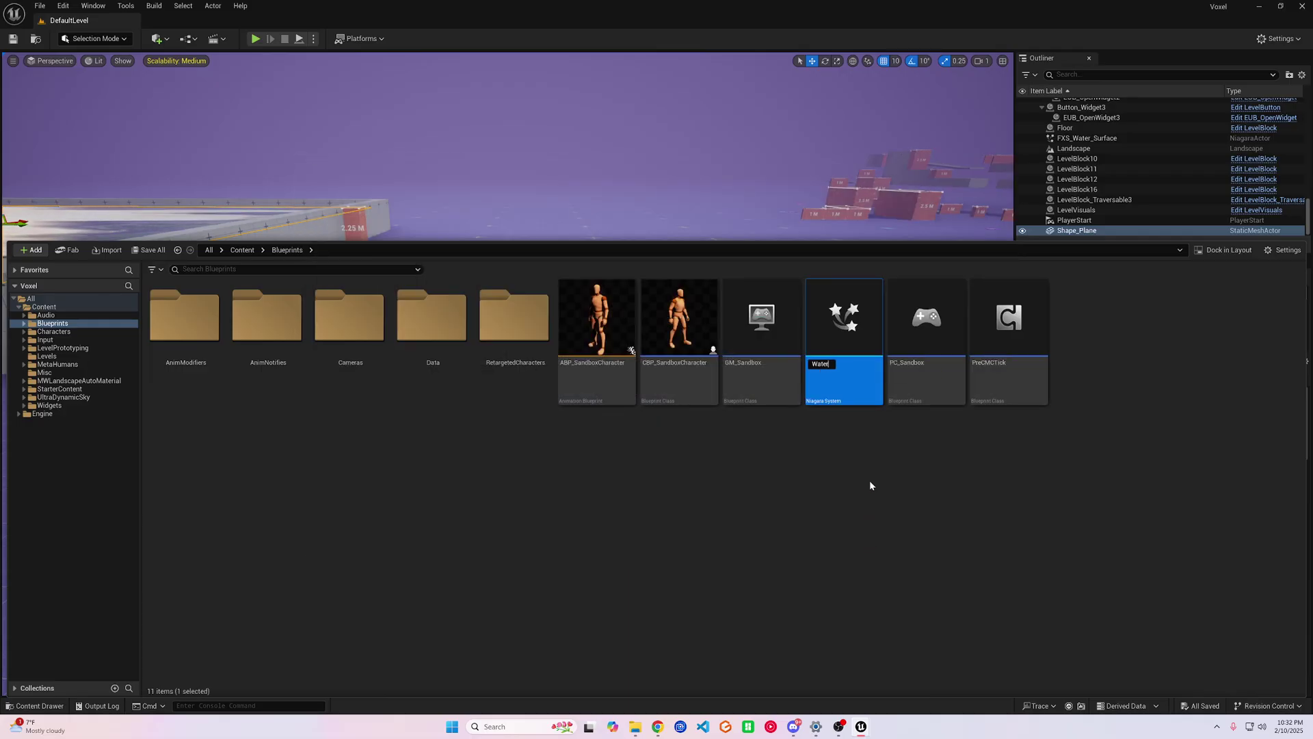
{"action": "type", "text": "_surface"}
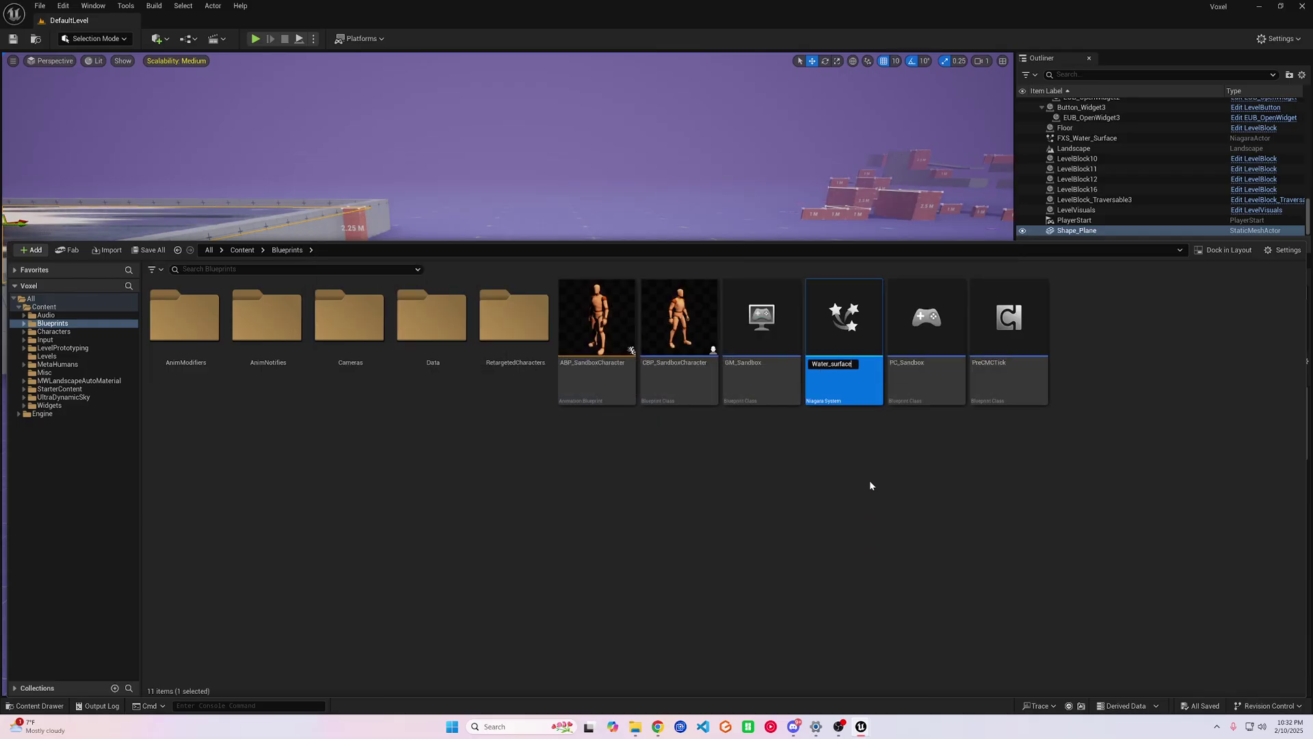
{"action": "key", "text": "Return"}
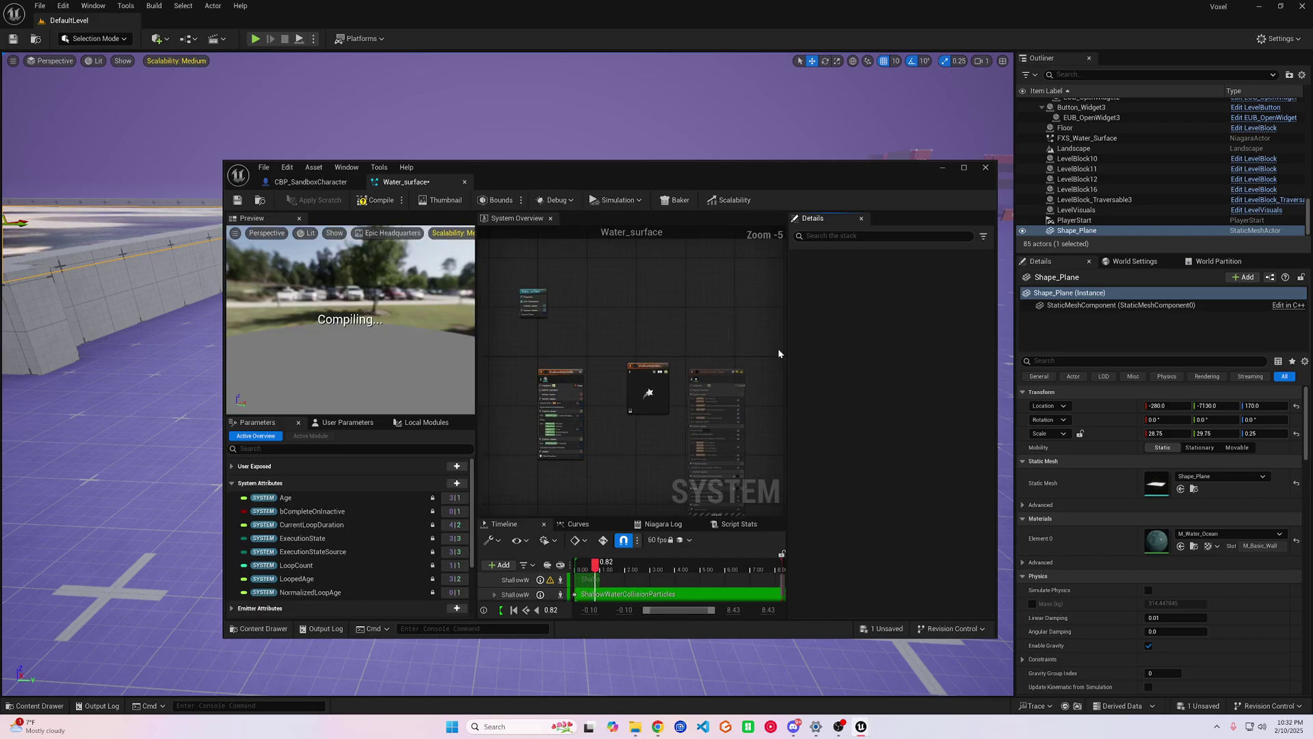
{"action": "left_click", "coordinate": [964, 168]}
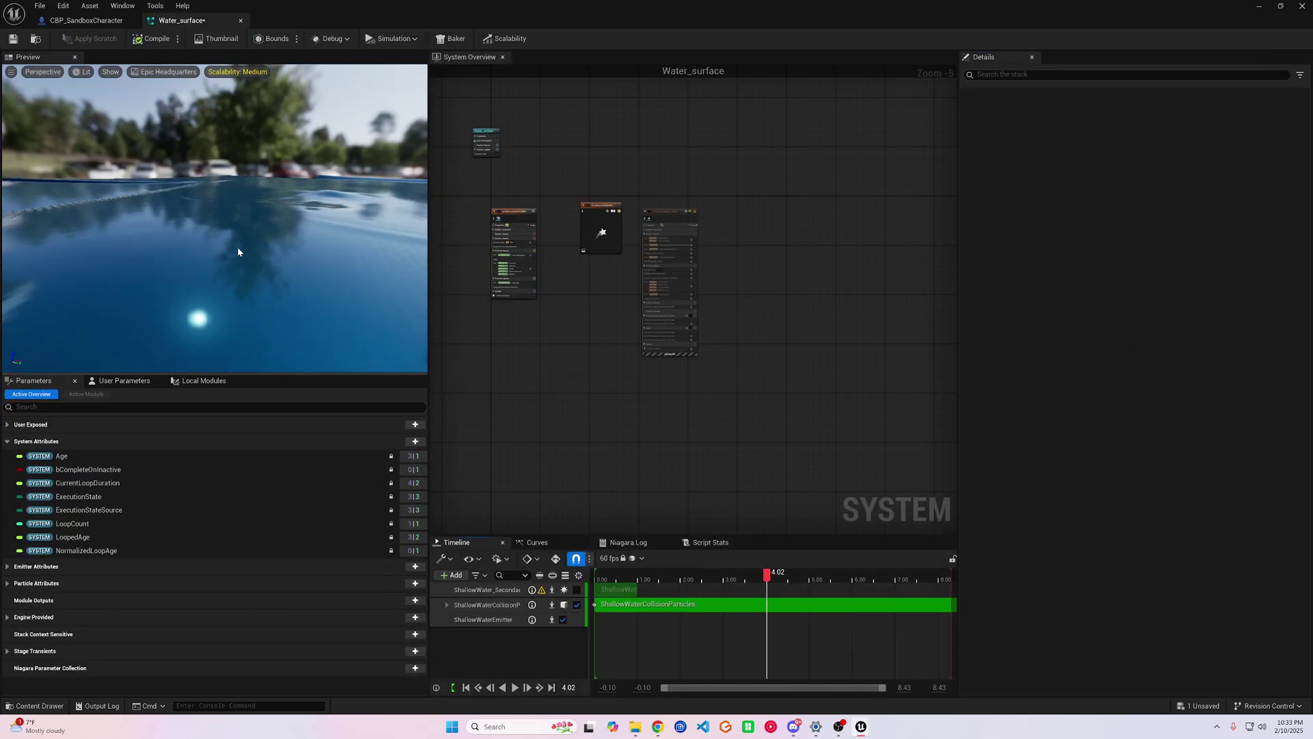
Play the water simulation and examine the surface from different angles in the preview
{"action": "left_click_drag", "start_coordinate": [238, 251], "coordinate": [444, 330]}
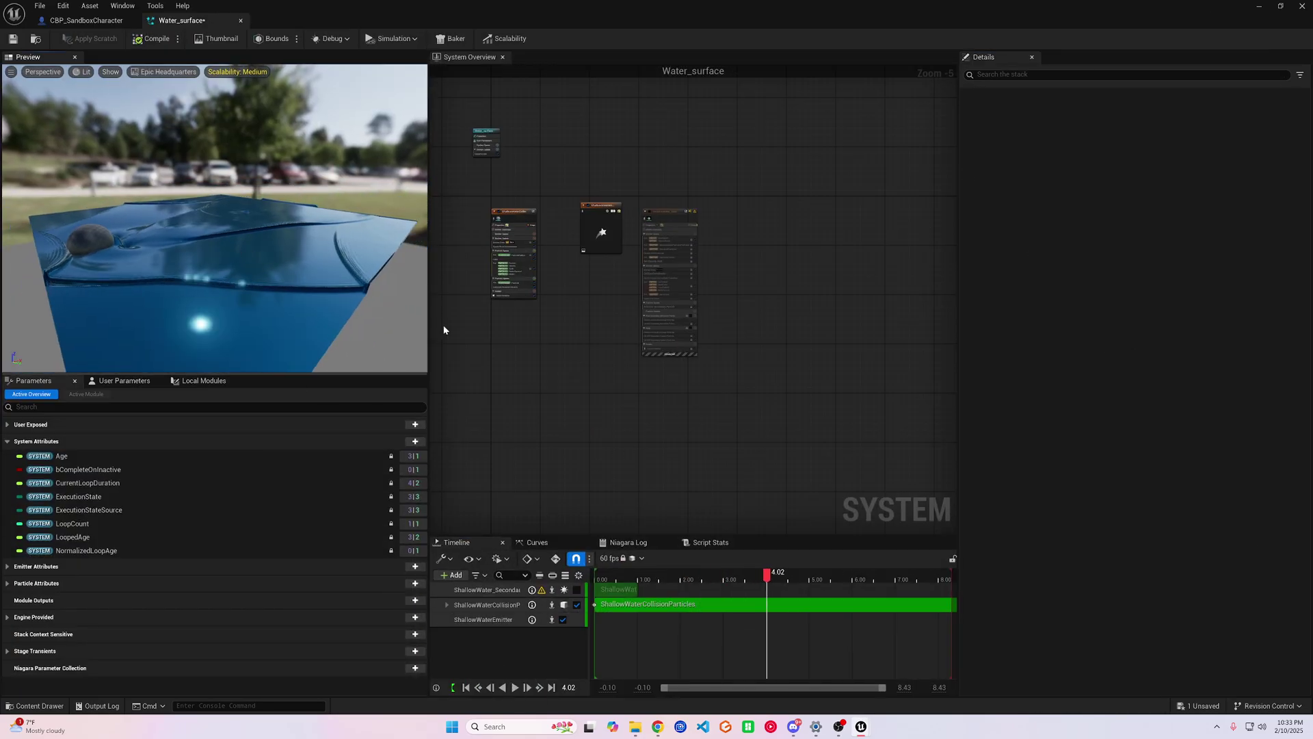
{"action": "left_click", "coordinate": [514, 688]}
{"action": "left_click_drag", "start_coordinate": [213, 219], "coordinate": [404, 263]}
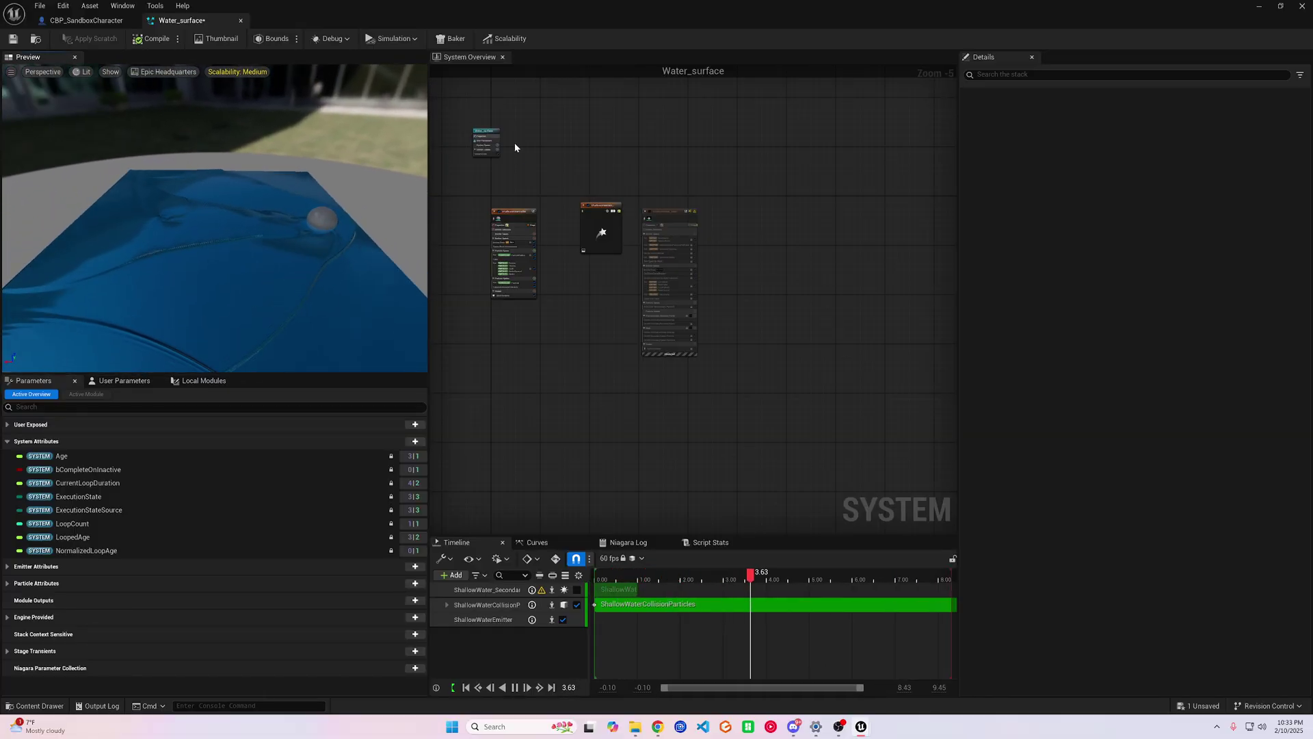
Delete the ShallowWaterCollisionParticles emitter from the Water_surface system
{"action": "scroll", "coordinate": [510, 167], "scroll_direction": "up", "scroll_amount": 4}
{"action": "scroll", "coordinate": [547, 200], "scroll_direction": "down", "scroll_amount": 1}
{"action": "left_click", "coordinate": [524, 251]}
{"action": "left_click_drag", "start_coordinate": [528, 257], "coordinate": [554, 205]}
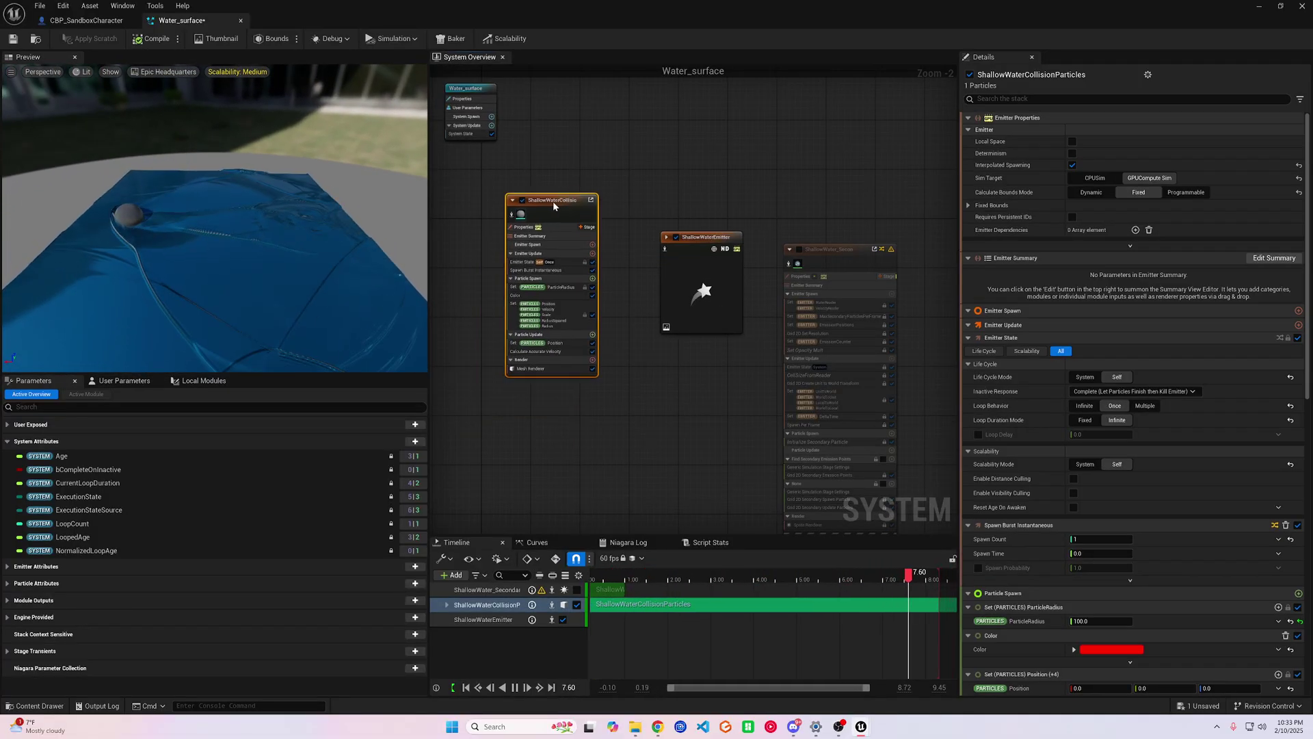
{"action": "key", "text": "Delete"}
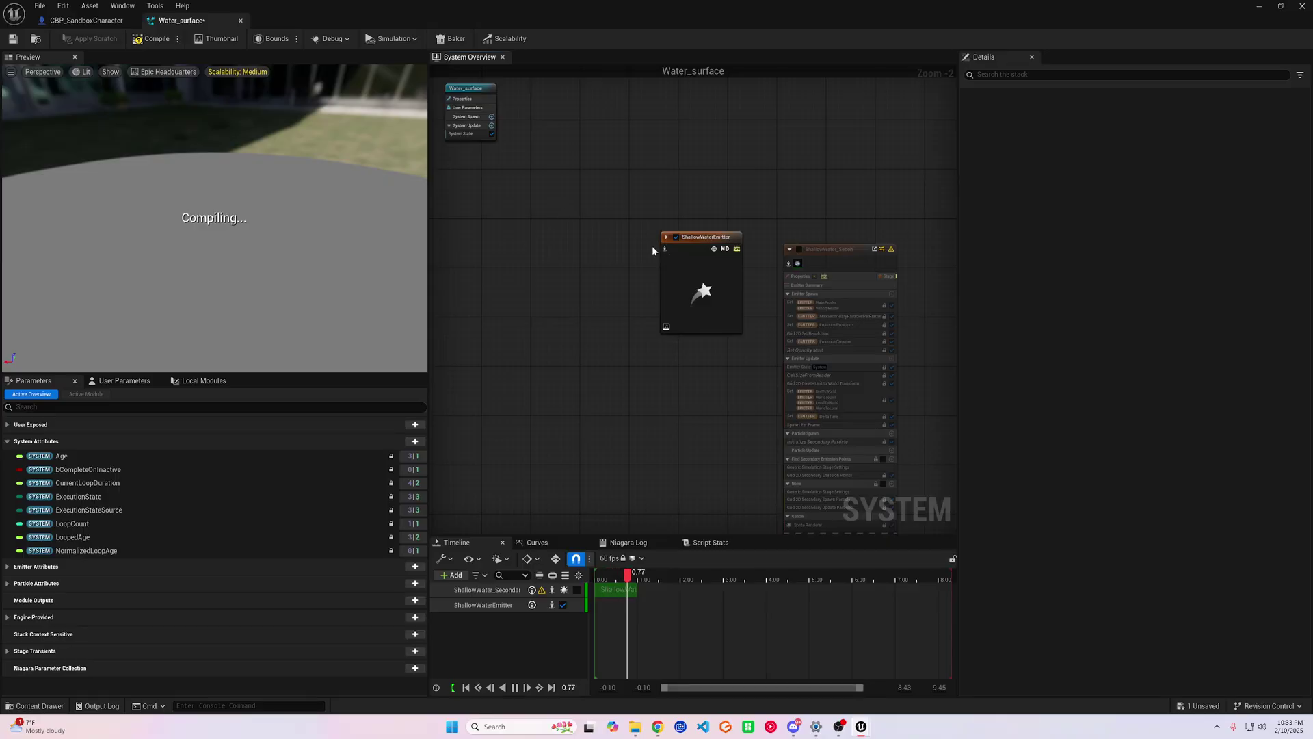
Delete the ShallowWater_Secondary_Emitter and arrange the Water_surface system node next to the ShallowWaterEmitter
{"action": "left_click_drag", "start_coordinate": [721, 239], "coordinate": [653, 251]}
{"action": "left_click_drag", "start_coordinate": [809, 247], "coordinate": [765, 212]}
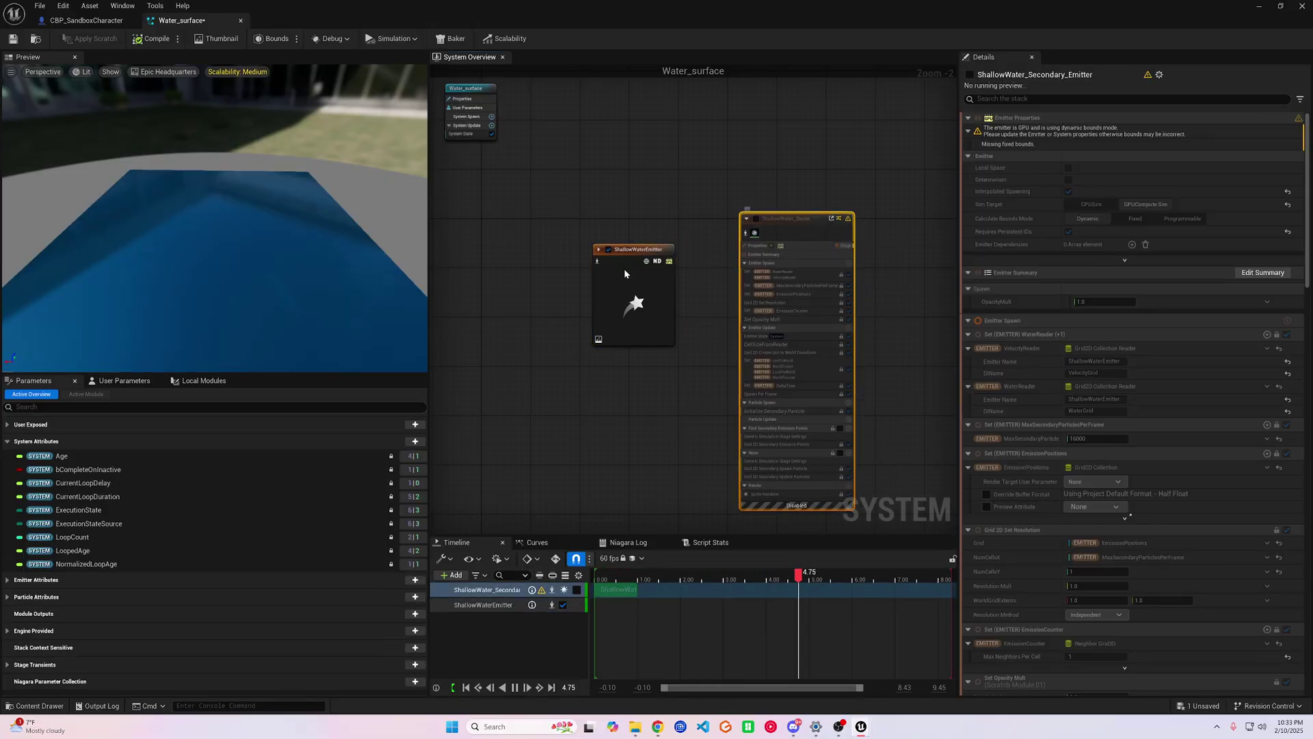
{"action": "left_click_drag", "start_coordinate": [474, 88], "coordinate": [522, 290]}
{"action": "left_click", "coordinate": [806, 216]}
{"action": "key", "text": "Delete"}
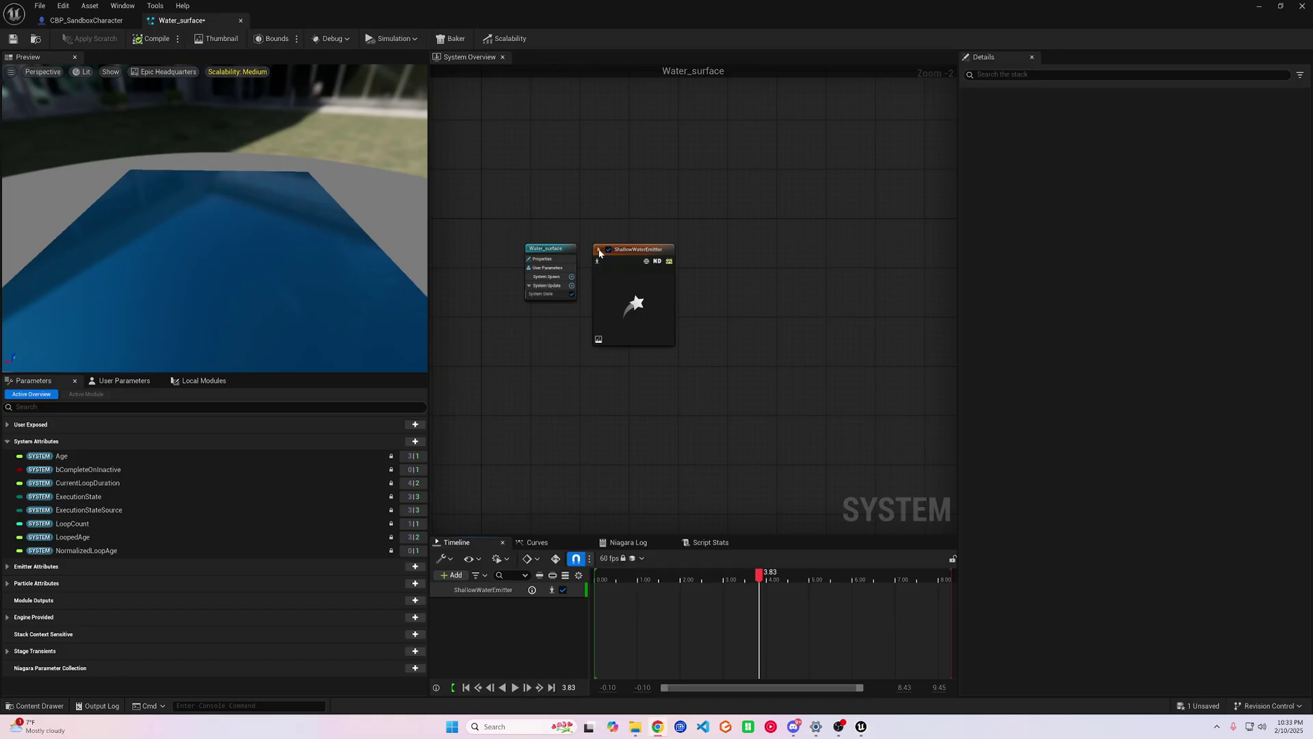
Show the ShallowWaterEmitter's settings with more room for the property names, and return to the level
{"action": "left_click", "coordinate": [608, 286]}
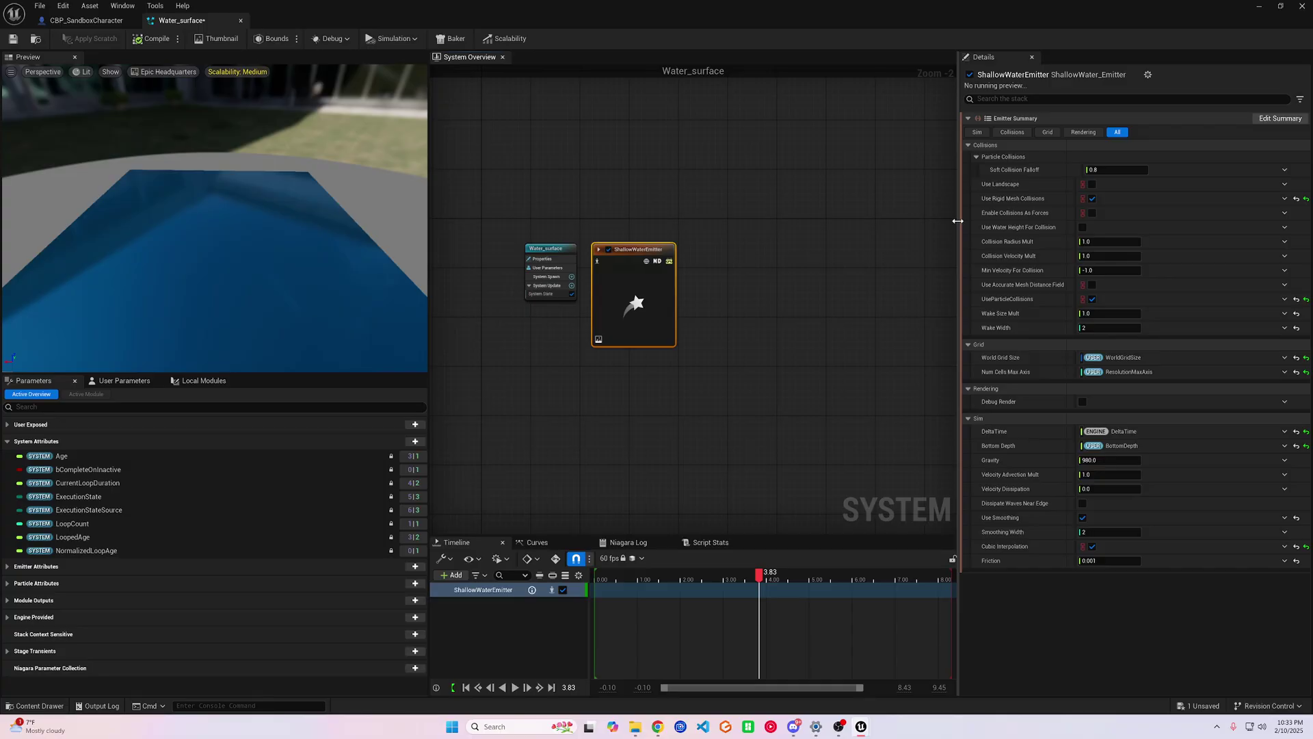
{"action": "left_click_drag", "start_coordinate": [957, 221], "coordinate": [891, 228]}
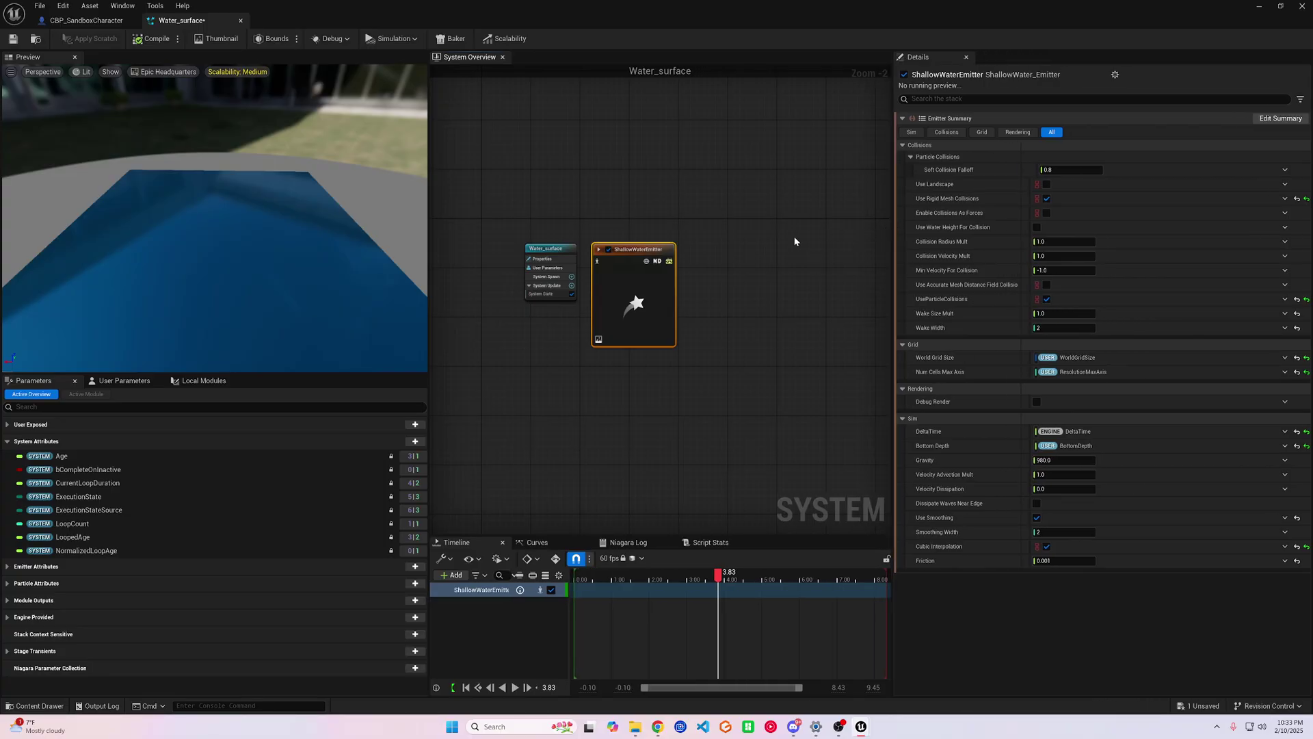
{"action": "left_click", "coordinate": [1261, 7]}
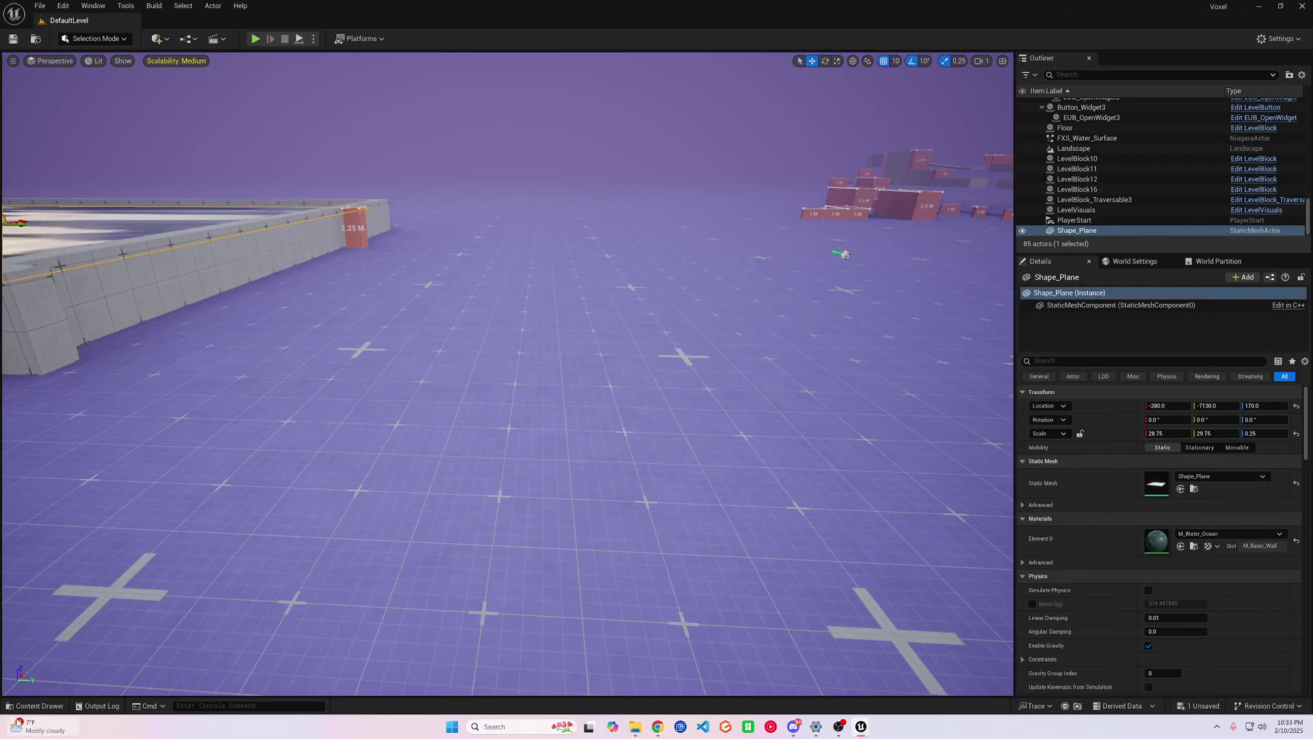
Delete the old FXS_Water_Surface actor and place Water_surface on the open floor beside the pool, at about -500, -3870, 130
{"action": "left_click", "coordinate": [845, 255]}
{"action": "key", "text": "Delete"}
{"action": "left_click", "coordinate": [29, 705]}
{"action": "left_click_drag", "start_coordinate": [985, 347], "coordinate": [706, 272]}
{"action": "mouse_move", "coordinate": [306, 347]}
{"action": "right_mouse_down"}
{"action": "mouse_move", "coordinate": [479, 347]}
{"action": "mouse_move", "coordinate": [171, 347]}
{"action": "mouse_move", "coordinate": [306, 346]}
{"action": "right_mouse_up"}
{"action": "right_click_drag", "start_coordinate": [479, 316], "coordinate": [371, 289]}
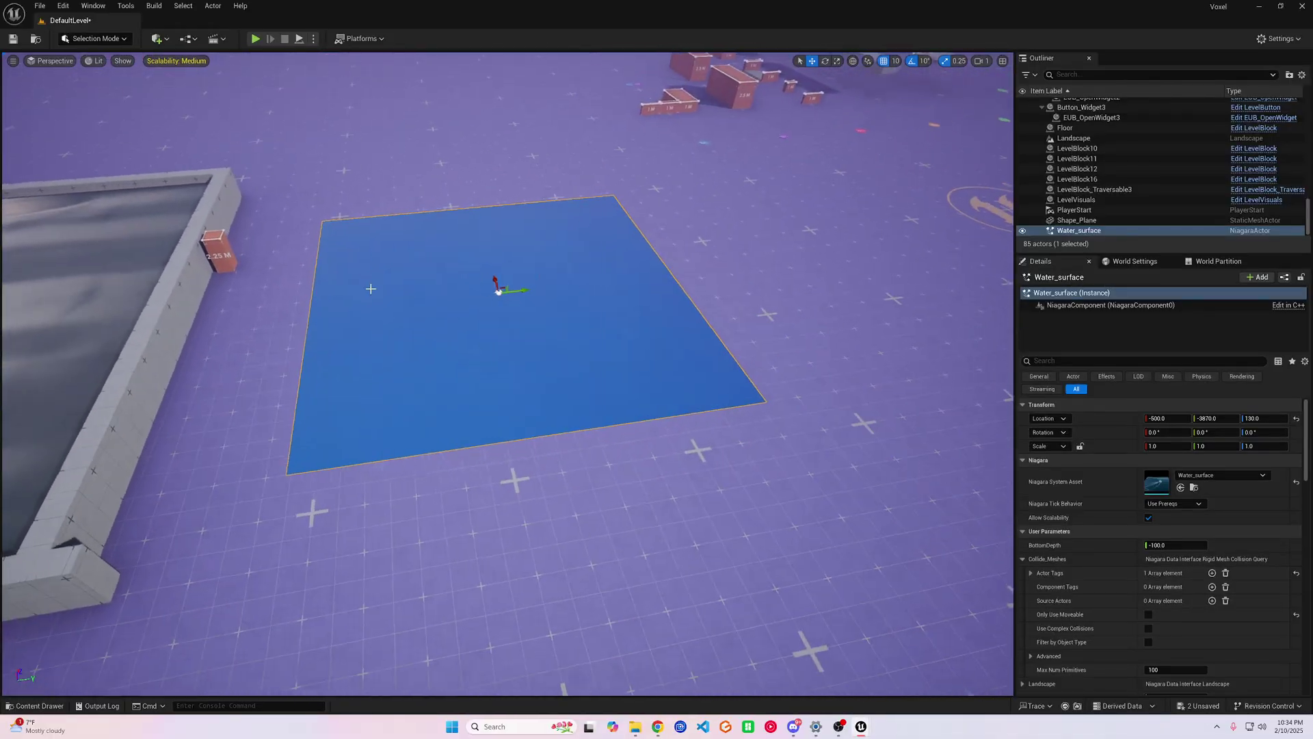
Move Water_surface along Y to -3450 and place a LevelBlock_Traversable on the floor near its corner at -1640, -4430, 0
{"action": "left_click_drag", "start_coordinate": [490, 294], "coordinate": [566, 285]}
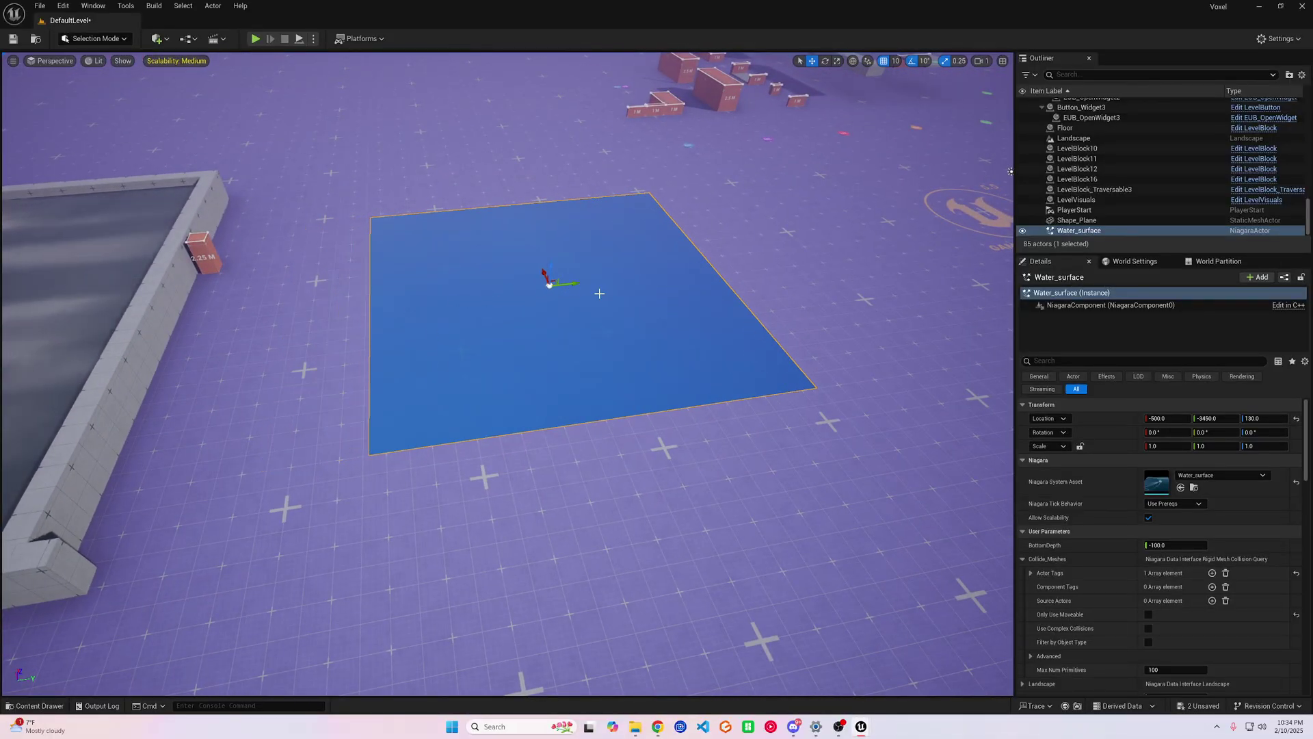
{"action": "right_click_drag", "start_coordinate": [599, 293], "coordinate": [704, 358]}
{"action": "left_click", "coordinate": [34, 705]}
{"action": "left_click", "coordinate": [62, 348]}
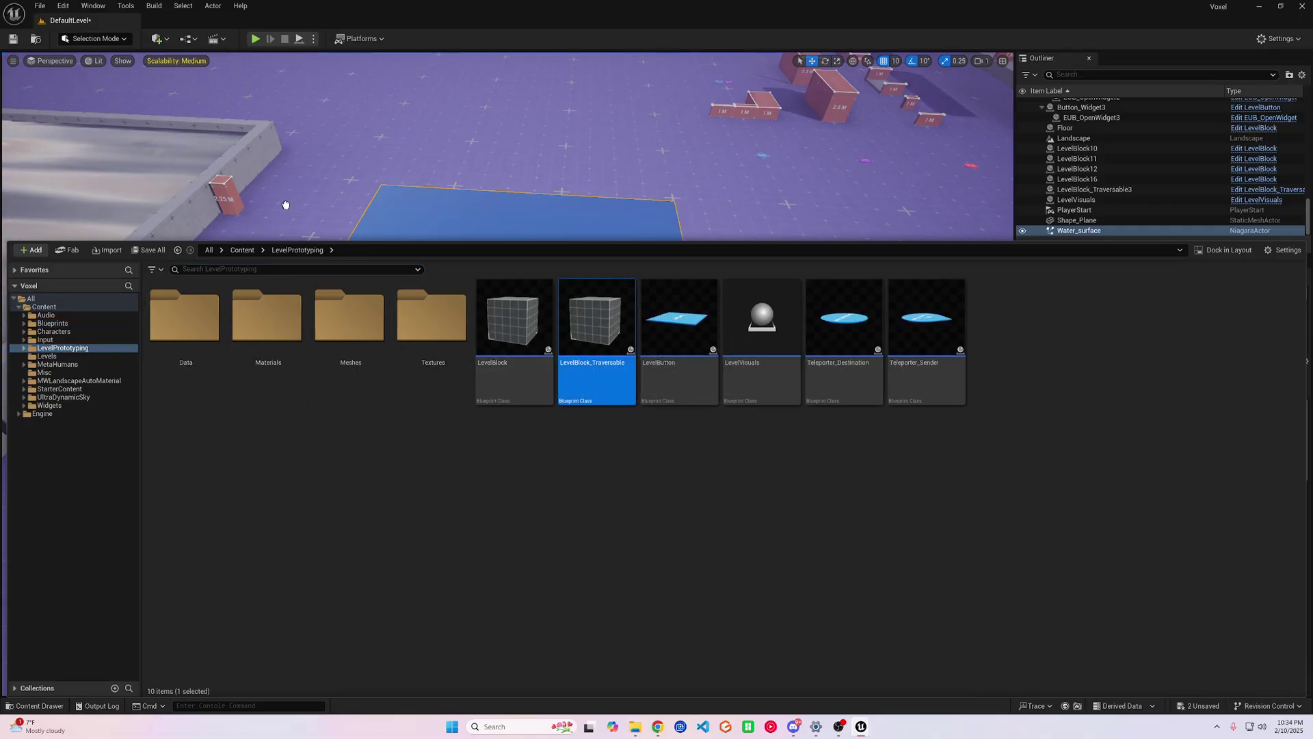
{"action": "left_click_drag", "start_coordinate": [286, 205], "coordinate": [271, 404]}
{"action": "left_click_drag", "start_coordinate": [249, 449], "coordinate": [272, 465]}
{"action": "right_click_drag", "start_coordinate": [272, 465], "coordinate": [304, 464]}
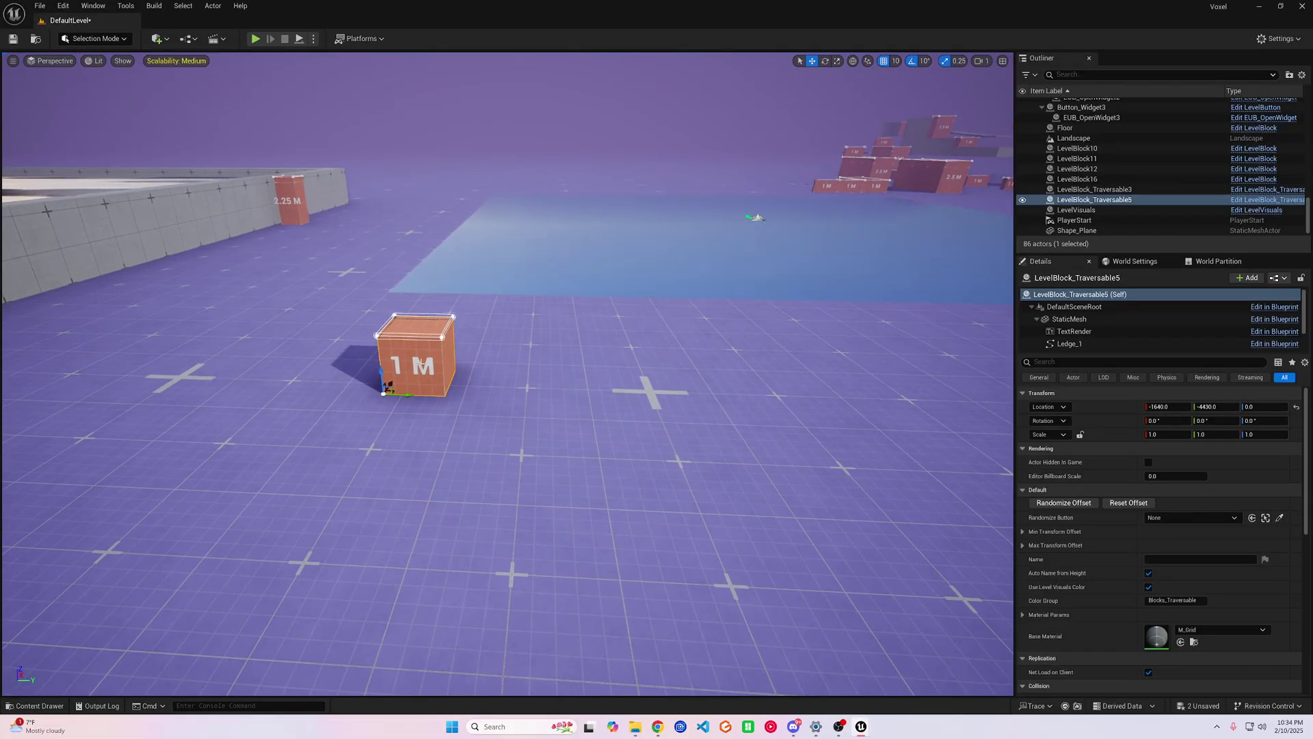
Scale the new block's height to 1.75 and move it to X -1600 at the water's edge
{"action": "left_click_drag", "start_coordinate": [379, 375], "coordinate": [380, 335]}
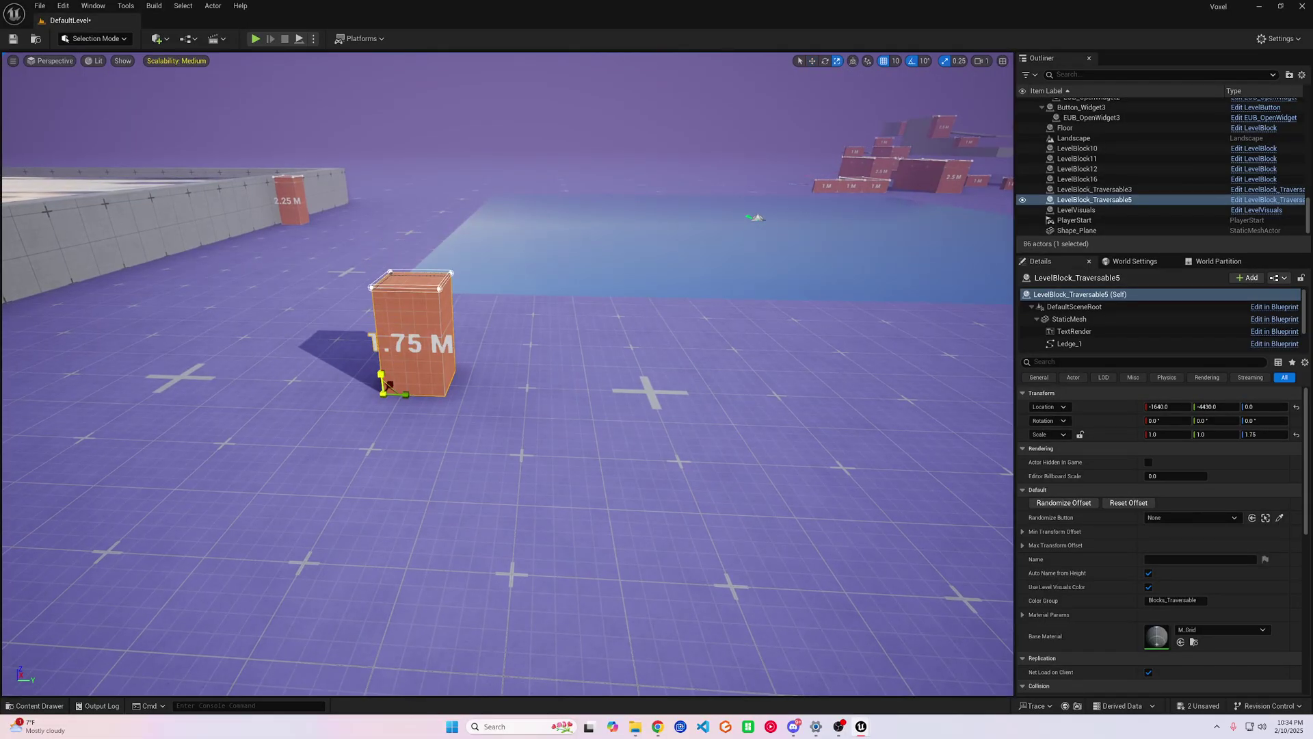
{"action": "left_click_drag", "start_coordinate": [459, 398], "coordinate": [636, 398], "text": "alt"}
{"action": "key", "text": "w"}
{"action": "left_click_drag", "start_coordinate": [551, 400], "coordinate": [752, 403]}
Stretch the block along Y to a scale of 19.75 so it forms a wall along one side of the water
{"action": "key", "text": "r"}
{"action": "right_click_drag", "start_coordinate": [615, 369], "coordinate": [479, 369]}
{"action": "left_click_drag", "start_coordinate": [164, 332], "coordinate": [383, 356]}
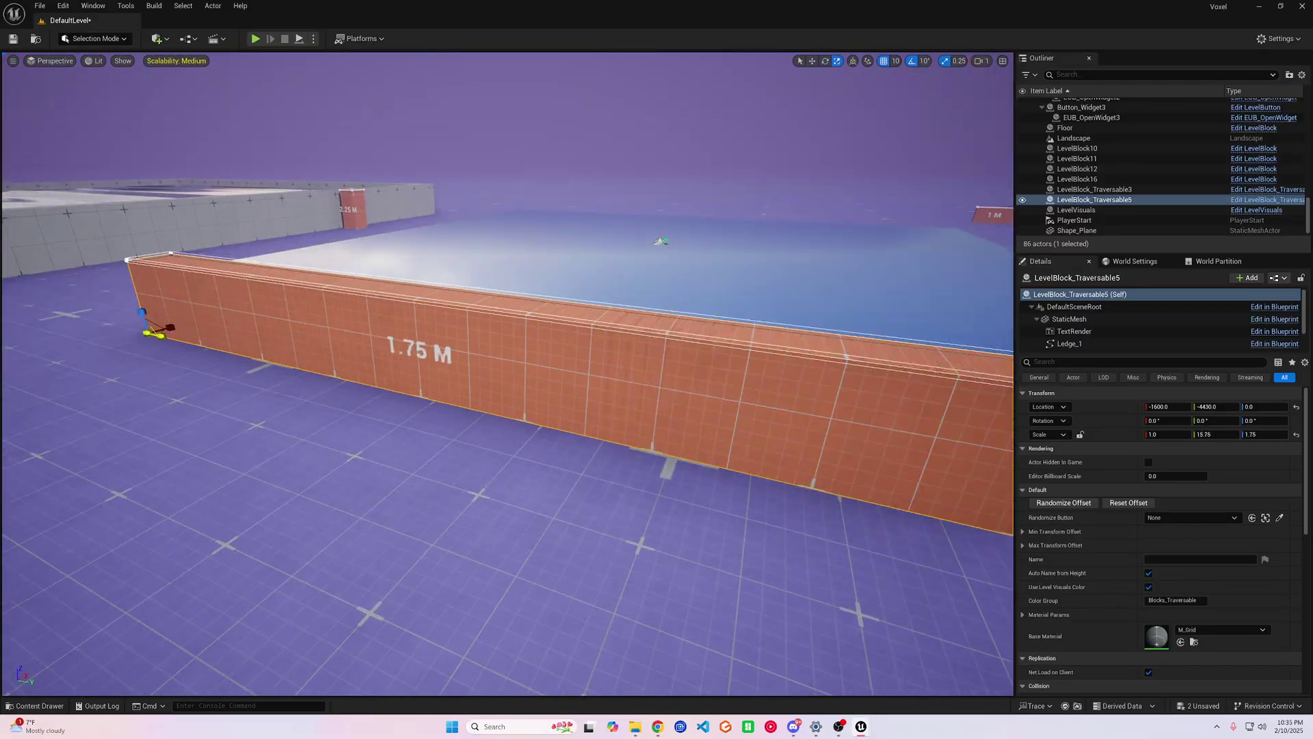
{"action": "right_click_drag", "start_coordinate": [479, 369], "coordinate": [581, 370]}
{"action": "key", "text": "f"}
{"action": "left_click", "coordinate": [315, 355]}
{"action": "left_click", "coordinate": [419, 334]}
Duplicate the wall and move the copy to the opposite side of the water at X 490
{"action": "key", "text": "w"}
{"action": "key", "text": "ctrl+d"}
{"action": "left_click_drag", "start_coordinate": [264, 318], "coordinate": [445, 250]}
{"action": "right_click_drag", "start_coordinate": [445, 250], "coordinate": [240, 250]}
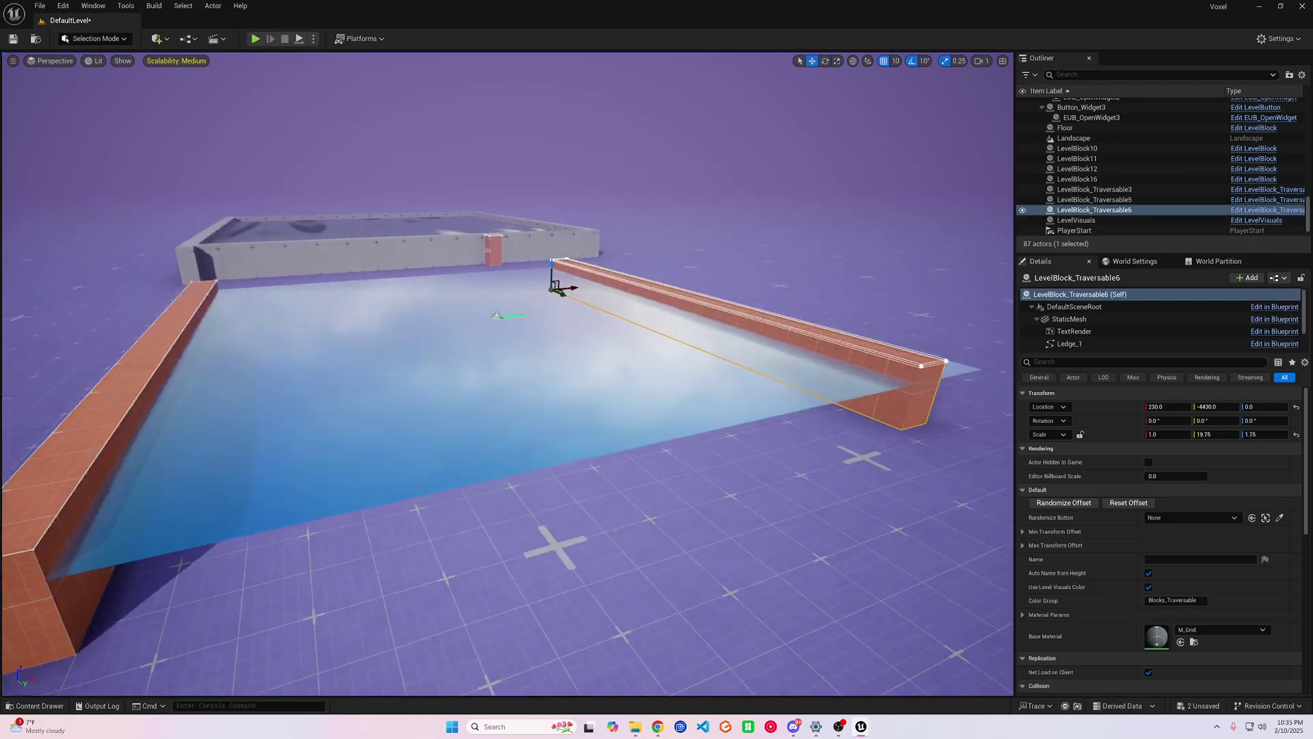
{"action": "right_click_drag", "start_coordinate": [602, 308], "coordinate": [533, 308]}
{"action": "left_click_drag", "start_coordinate": [565, 245], "coordinate": [616, 247]}
Duplicate the second wall, rotate the copy 90° about Z, and position it across one open end of the pool
{"action": "right_click_drag", "start_coordinate": [615, 372], "coordinate": [511, 372]}
{"action": "key", "text": "ctrl+d"}
{"action": "key", "text": "e"}
{"action": "left_click_drag", "start_coordinate": [718, 367], "coordinate": [720, 372]}
{"action": "right_click_drag", "start_coordinate": [688, 370], "coordinate": [561, 370]}
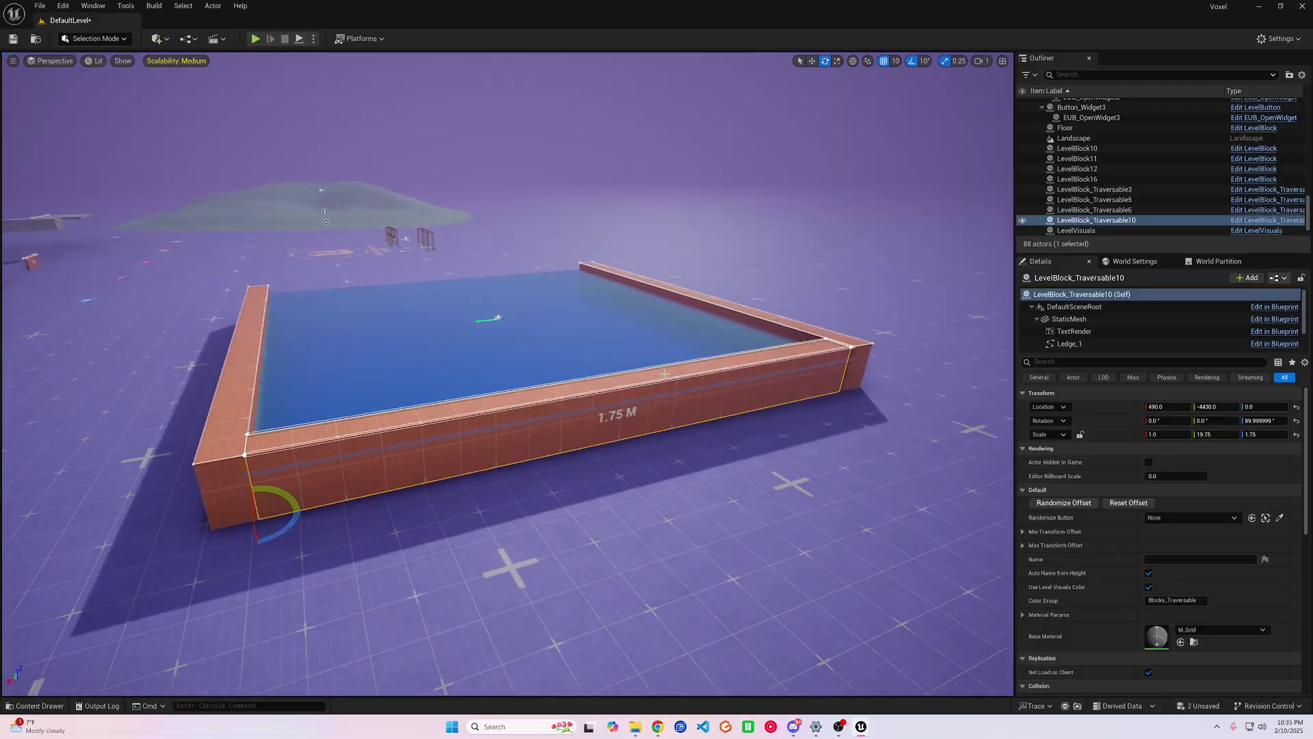
{"action": "key", "text": "w"}
{"action": "left_click_drag", "start_coordinate": [253, 510], "coordinate": [258, 539]}
{"action": "right_click_drag", "start_coordinate": [257, 539], "coordinate": [616, 575]}
Copy the end wall to the remaining open end of the pool and lower Water_surface to Z 20
{"action": "left_click_drag", "start_coordinate": [777, 275], "coordinate": [604, 577], "text": "alt"}
{"action": "right_click_drag", "start_coordinate": [604, 577], "coordinate": [397, 589]}
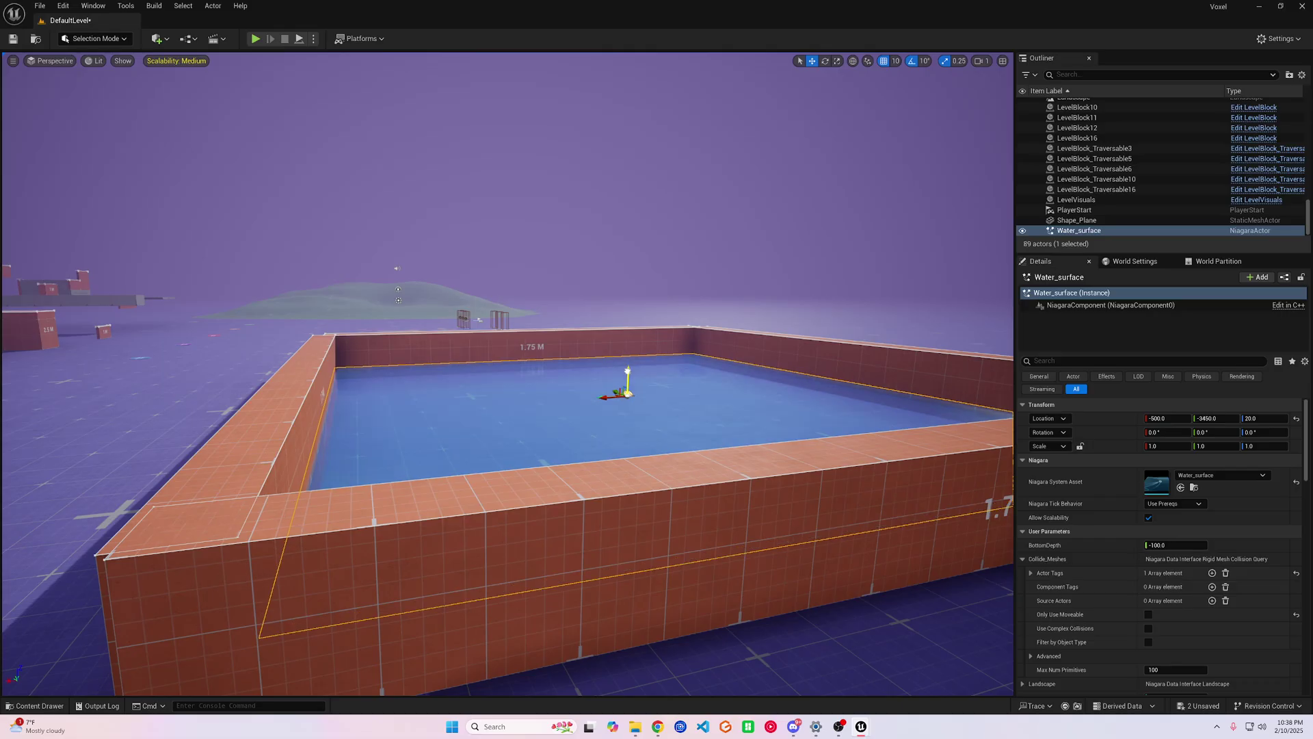
Play the level from the floor beside the pool, run and crouch the character in the water to test its reaction, and stop
{"action": "right_click_drag", "start_coordinate": [628, 371], "coordinate": [704, 458]}
{"action": "right_click", "coordinate": [455, 524]}
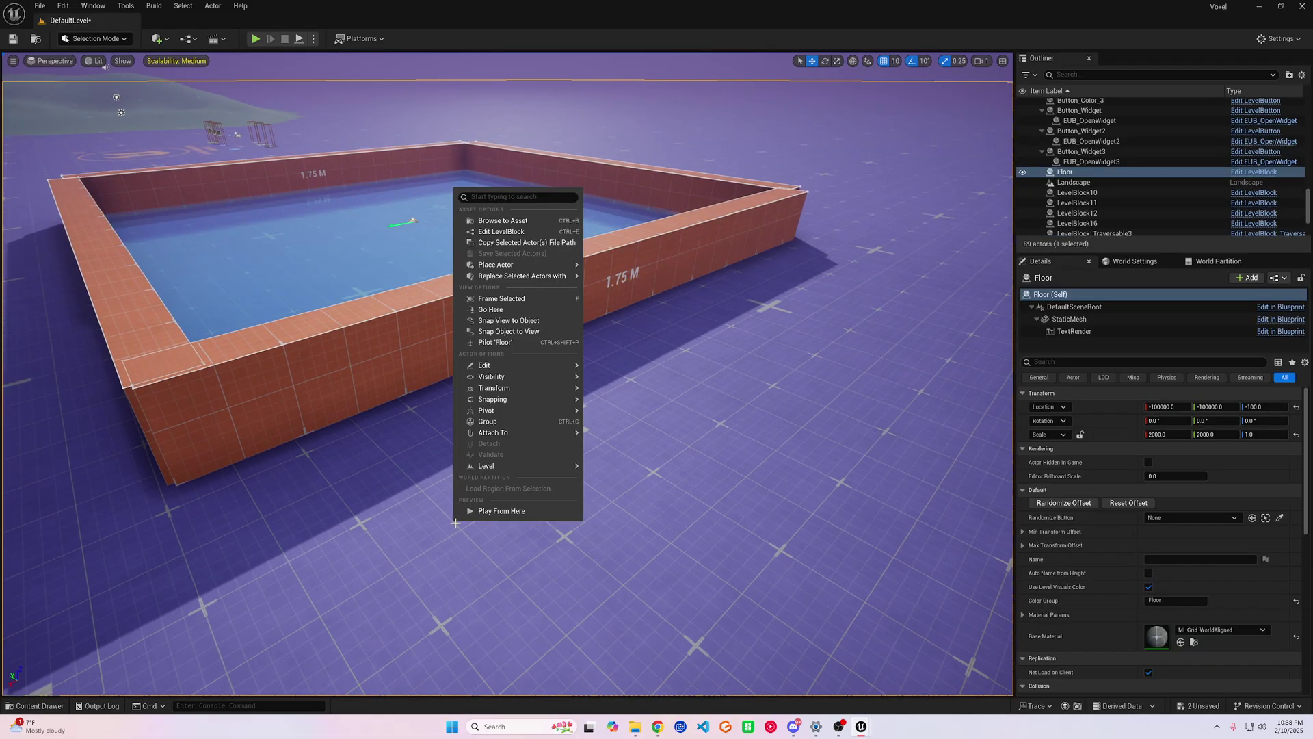
{"action": "left_click", "coordinate": [485, 515]}
{"action": "key", "text": "alt+p"}
{"action": "key", "text": "w"}
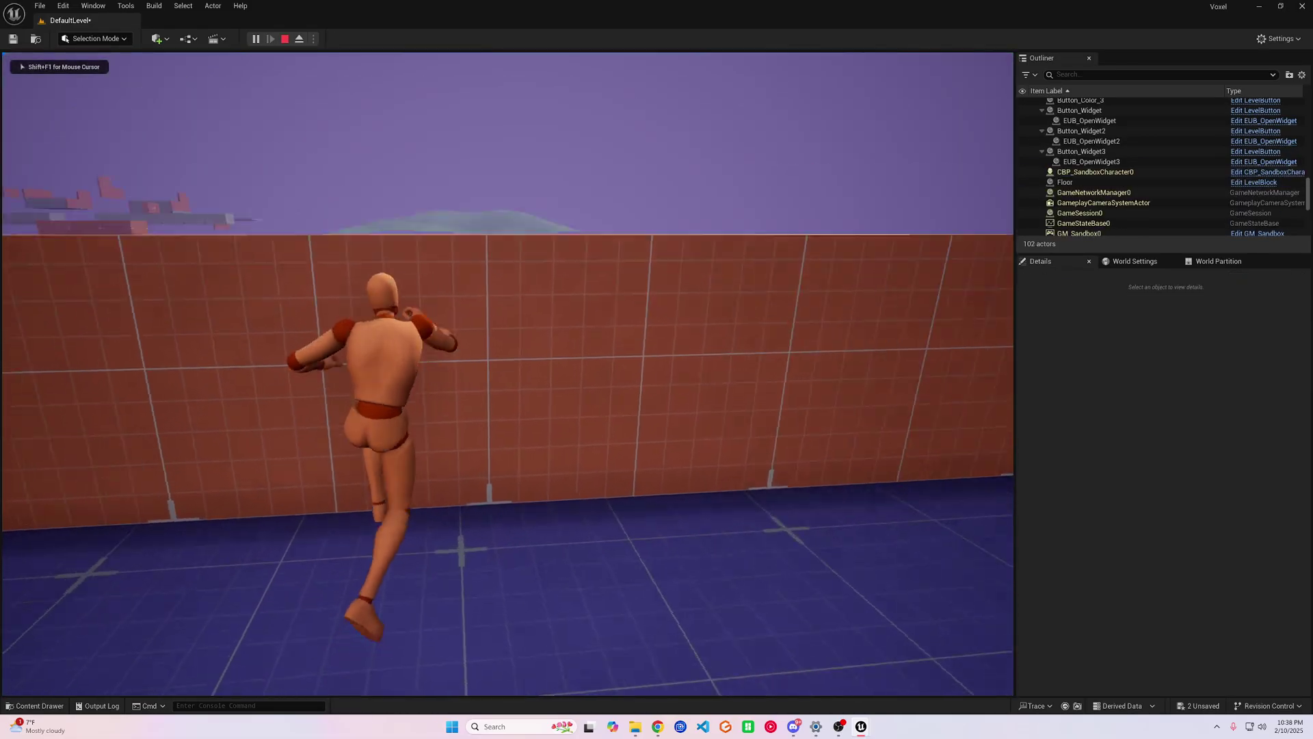
{"action": "key", "text": "w"}
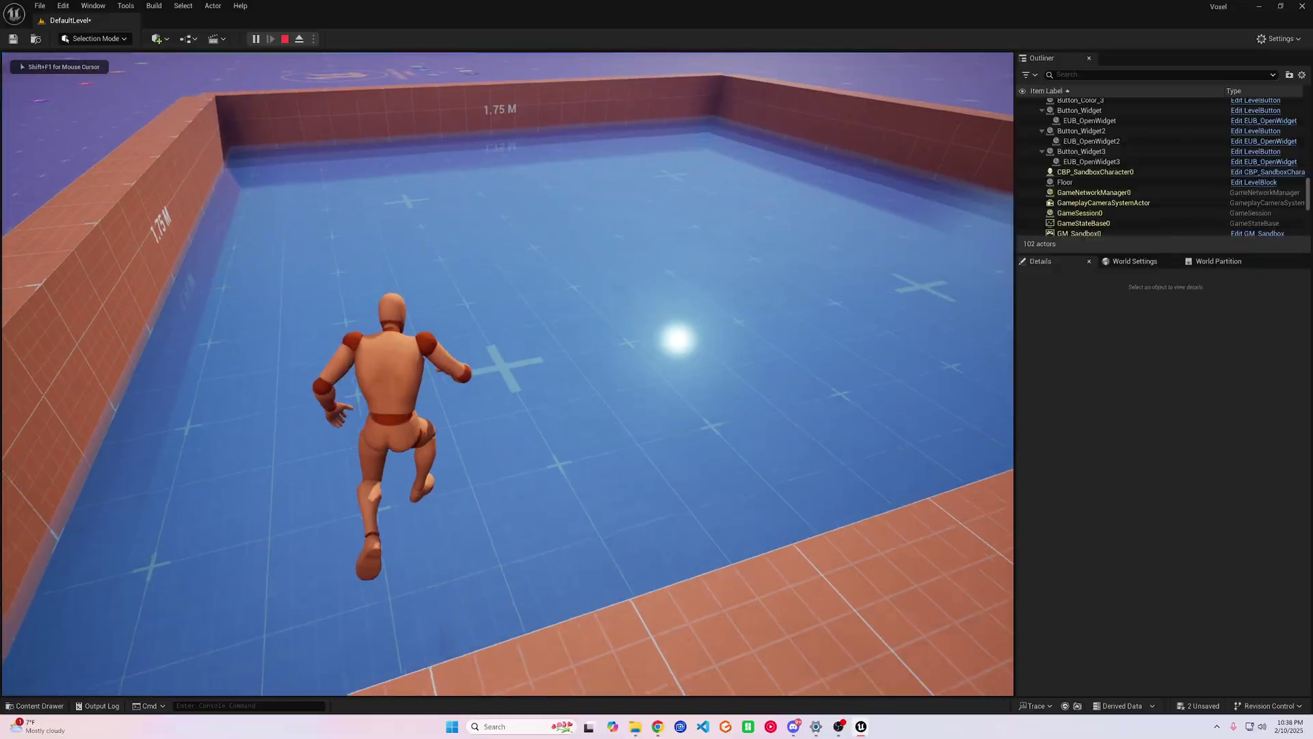
{"action": "key", "text": "space"}
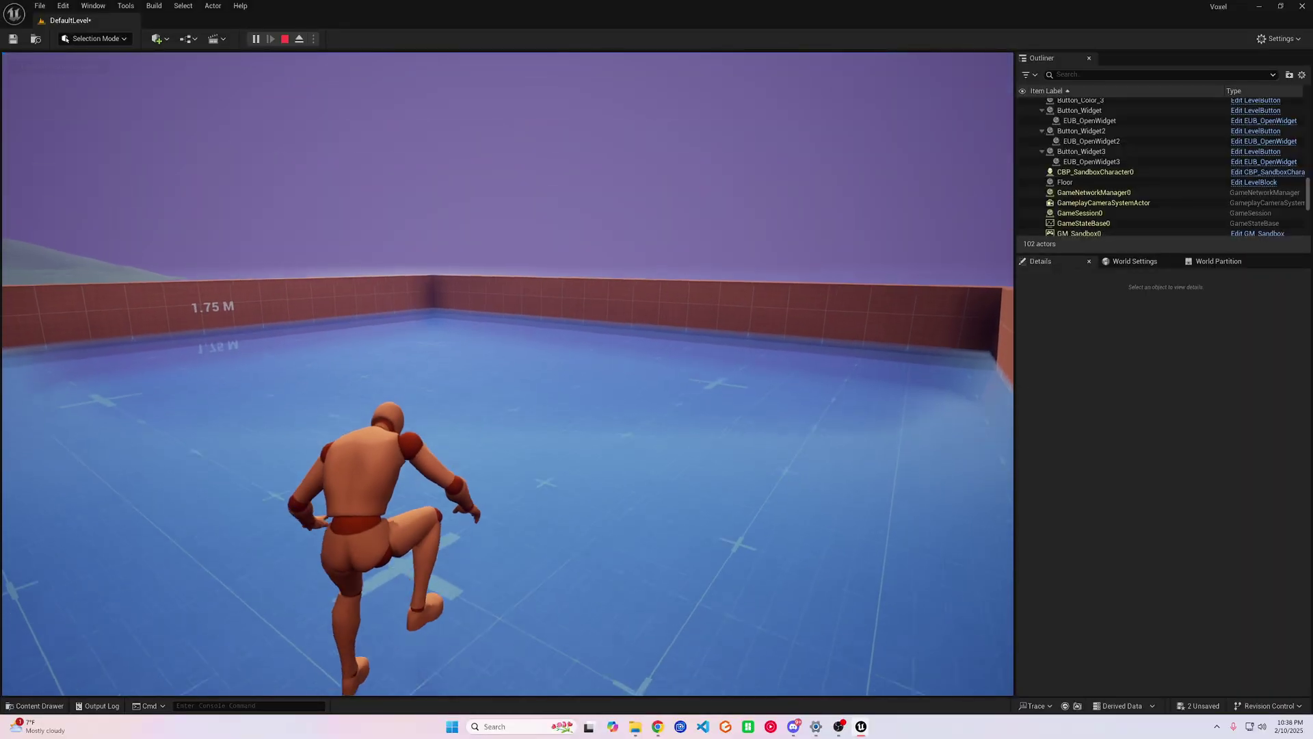
{"action": "key", "text": "w"}
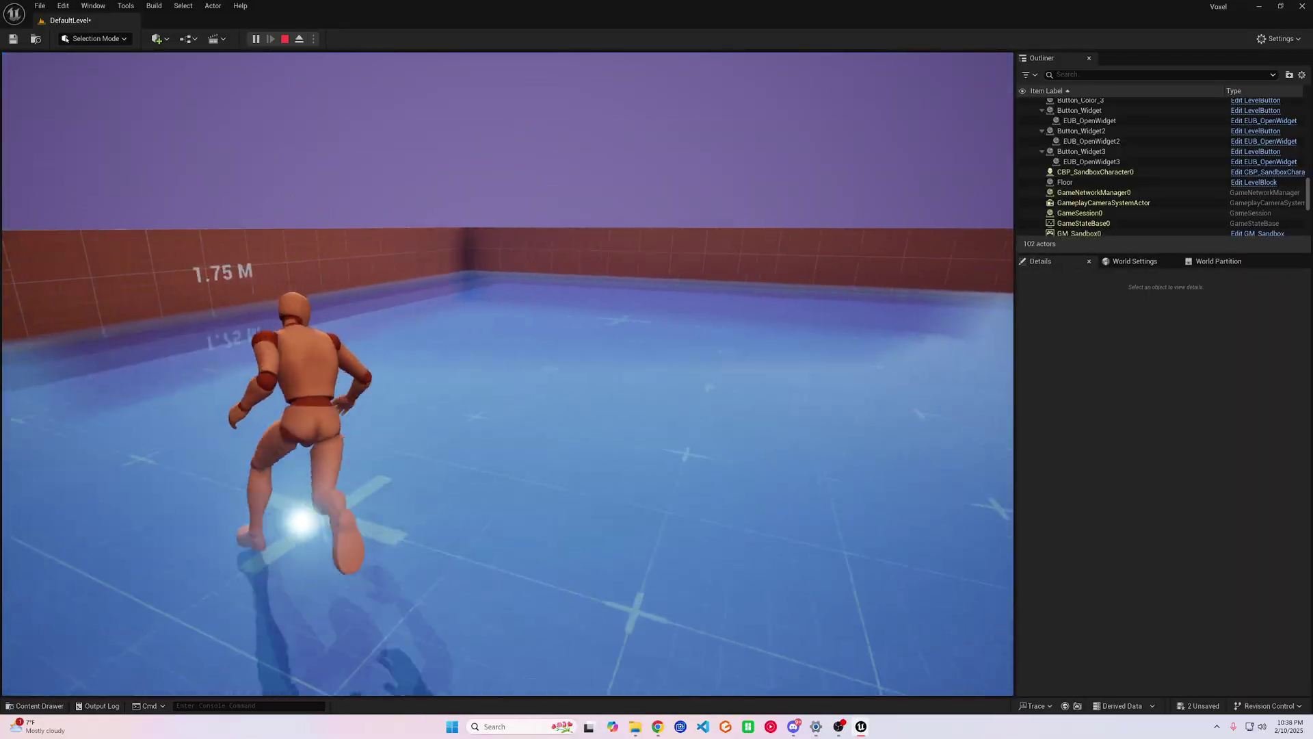
{"action": "key", "text": "w"}
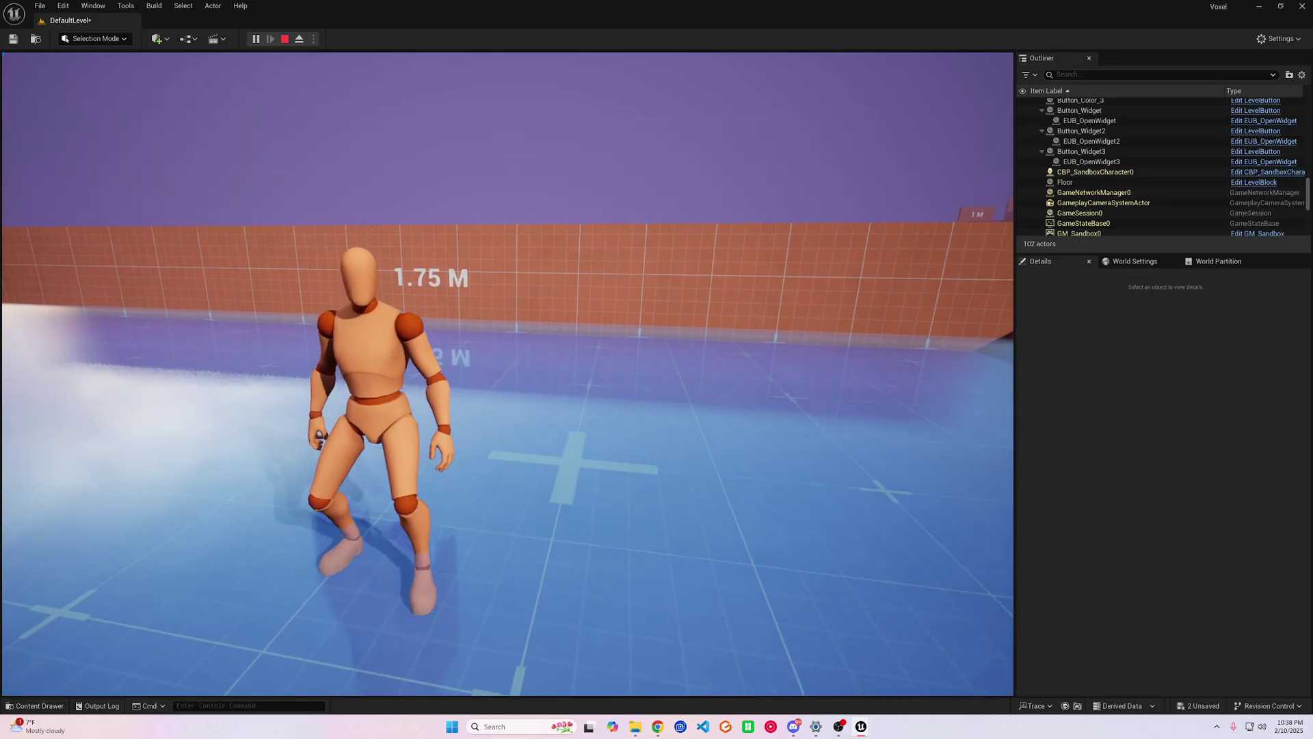
{"action": "key", "text": "c"}
{"action": "key", "text": "c"}
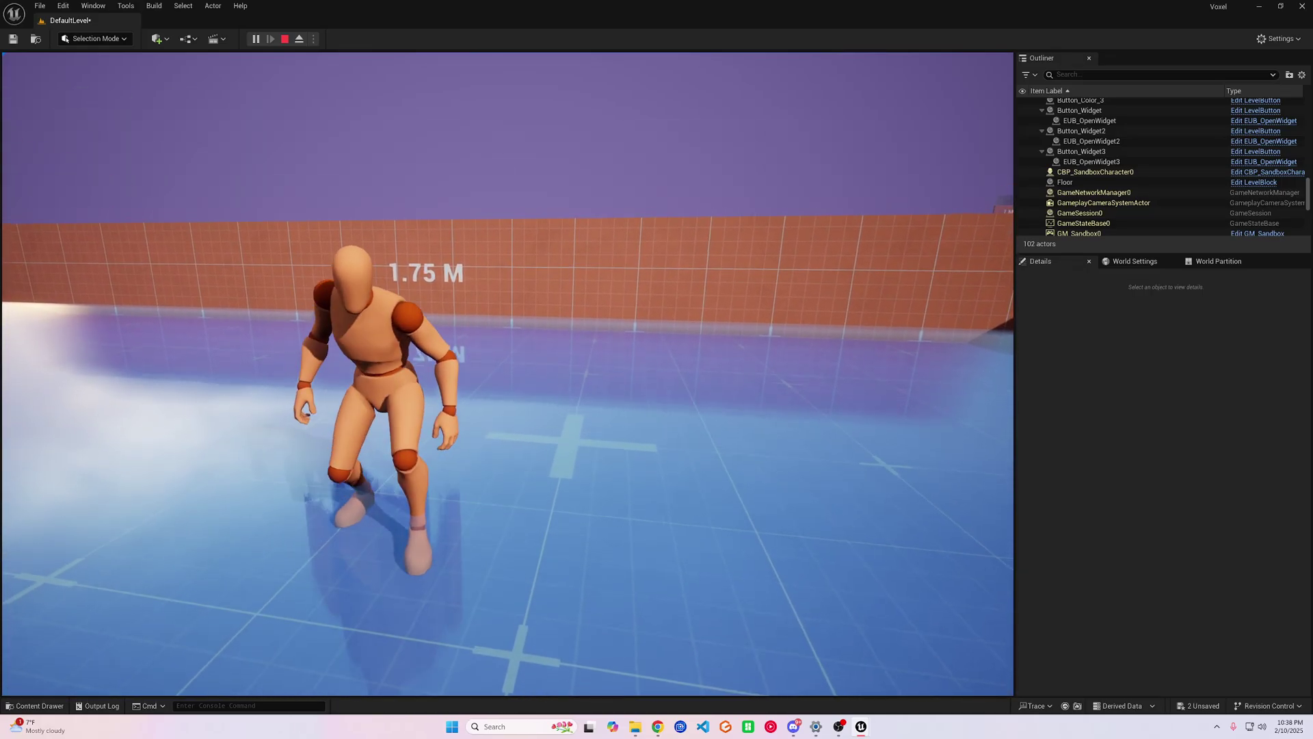
{"action": "key", "text": "Escape"}
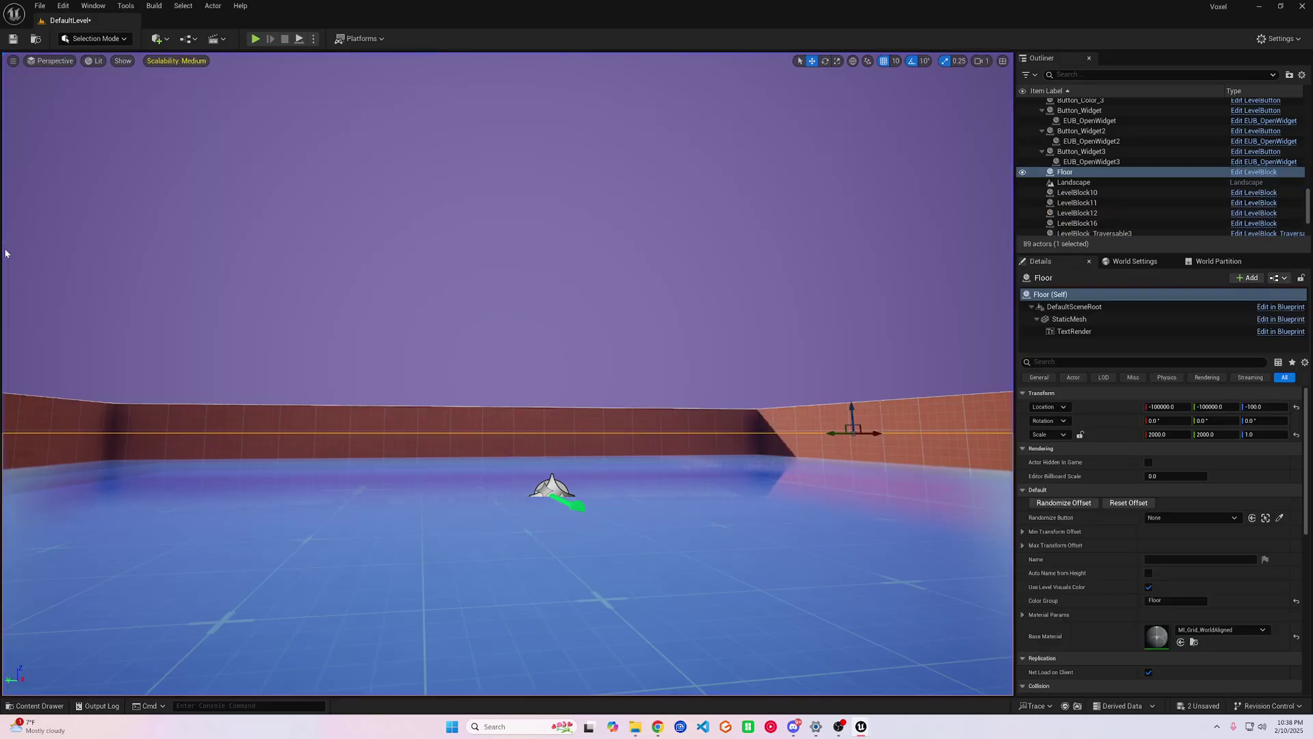
Add a component tag named collider to the Collide_Meshes parameter of the Water_surface actor
{"action": "left_click", "coordinate": [43, 707]}
{"action": "left_click", "coordinate": [565, 455]}
{"action": "left_click", "coordinate": [564, 455]}
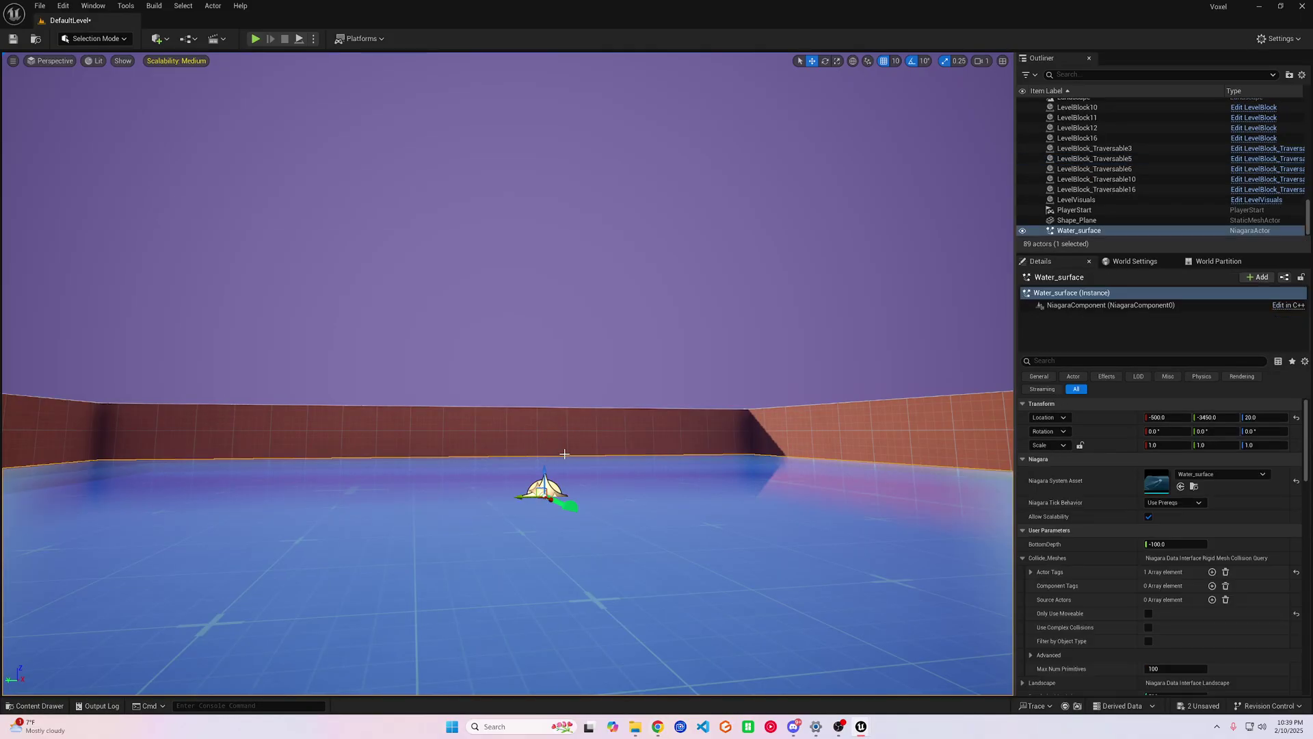
{"action": "scroll", "coordinate": [1140, 403], "scroll_direction": "down", "scroll_amount": 3}
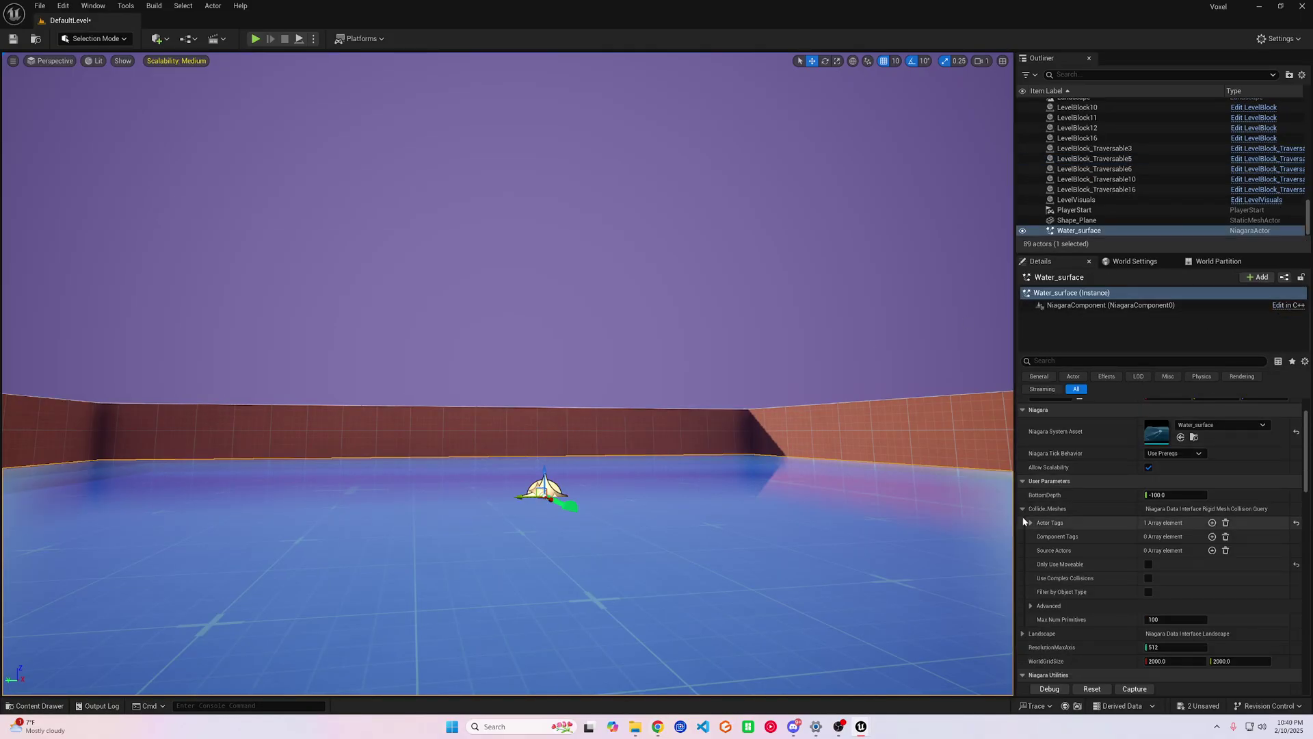
{"action": "left_click", "coordinate": [1031, 524]}
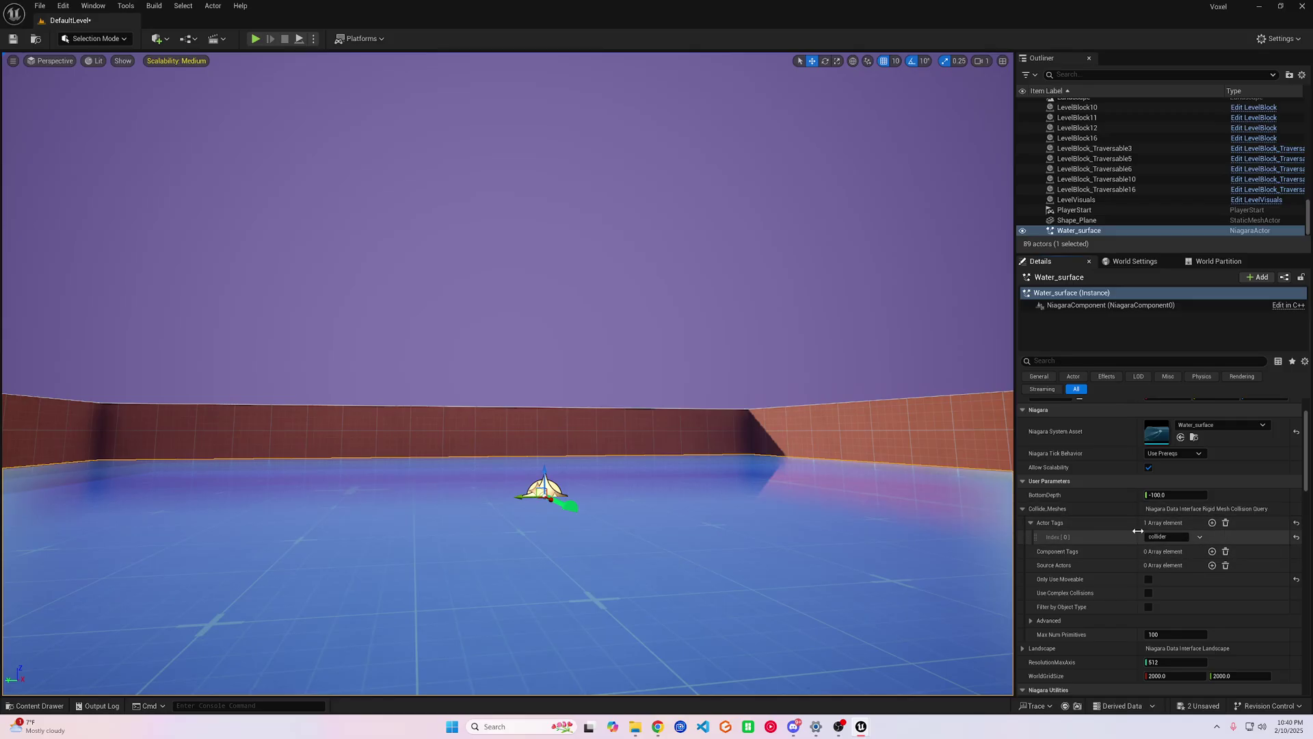
{"action": "left_click", "coordinate": [1212, 552]}
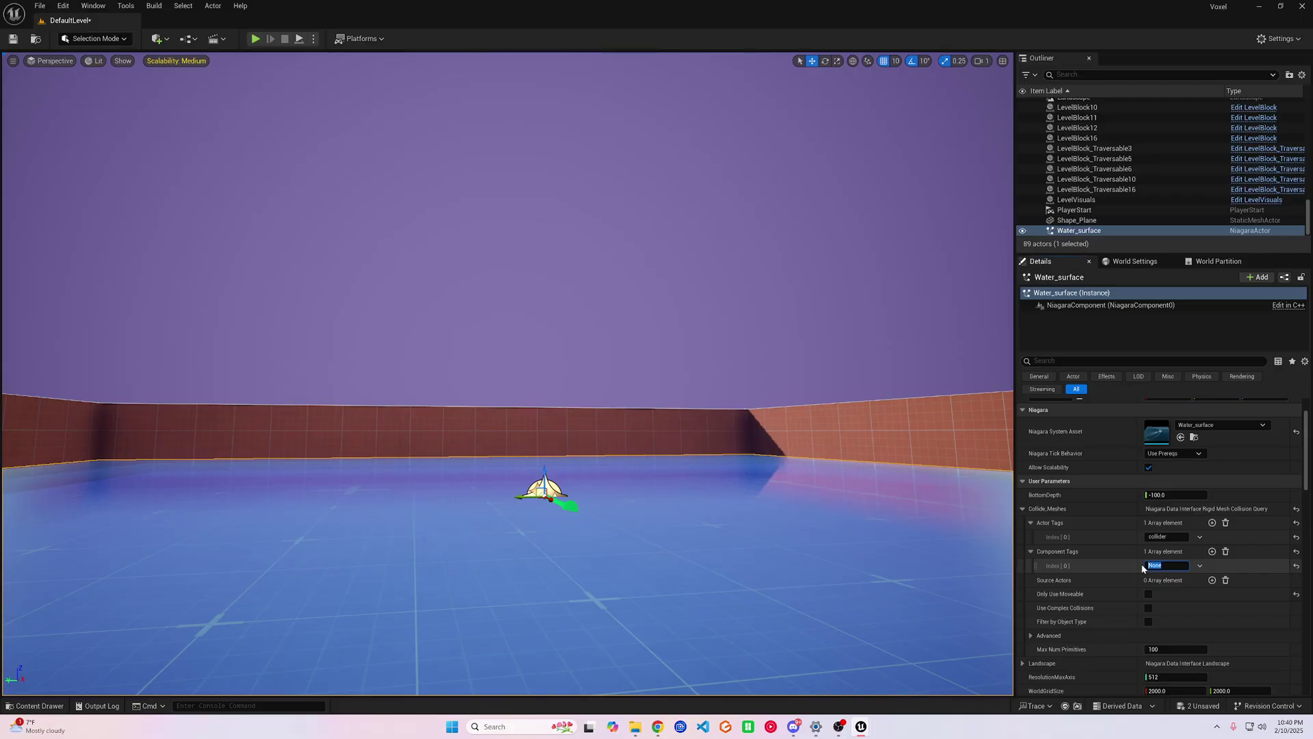
Open the CBP_SandboxCharacter blueprint and filter its class default properties by Tags
{"action": "left_click", "coordinate": [860, 726]}
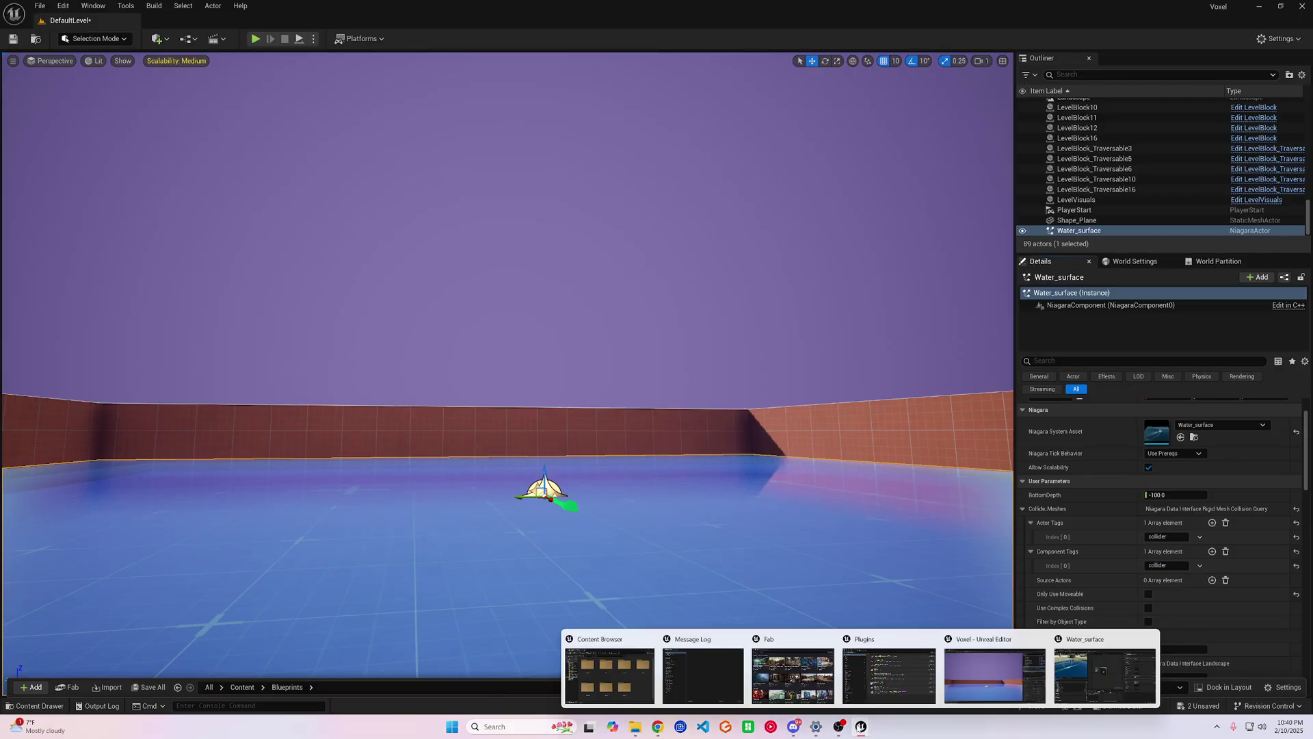
{"action": "left_click", "coordinate": [1072, 670]}
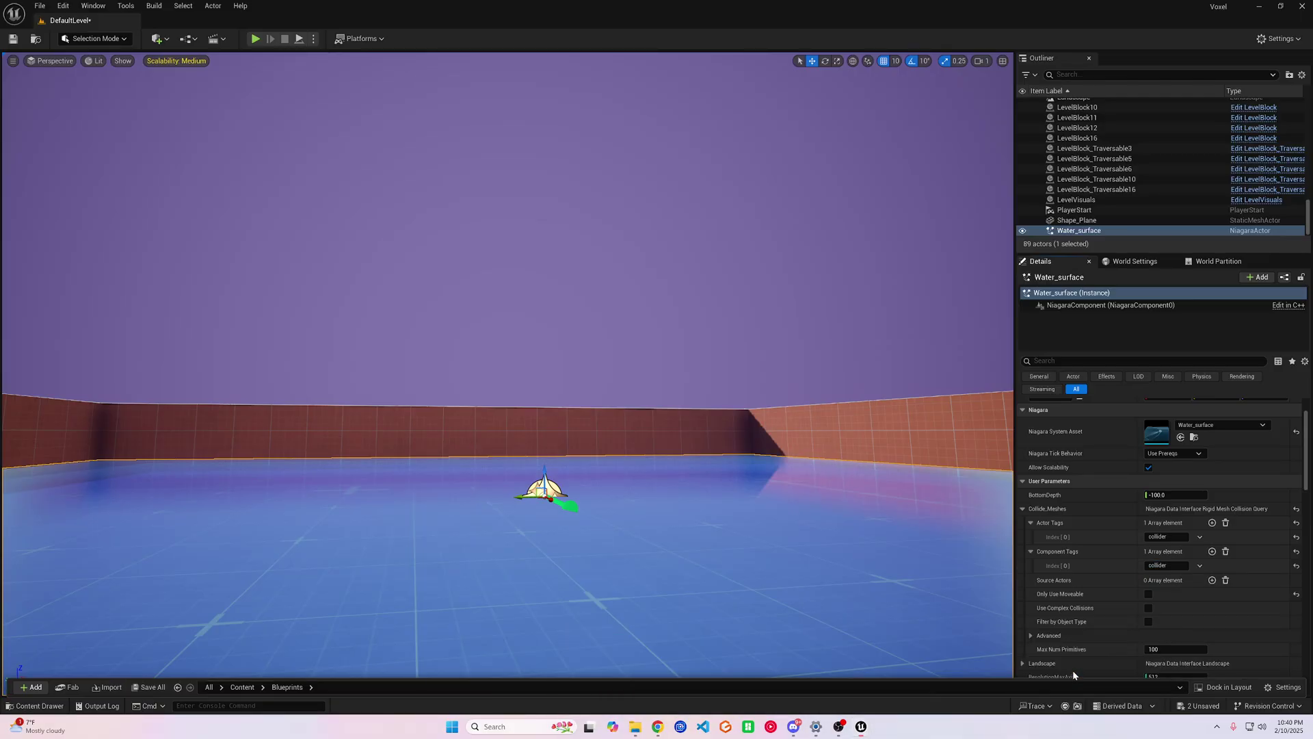
{"action": "left_click", "coordinate": [85, 21]}
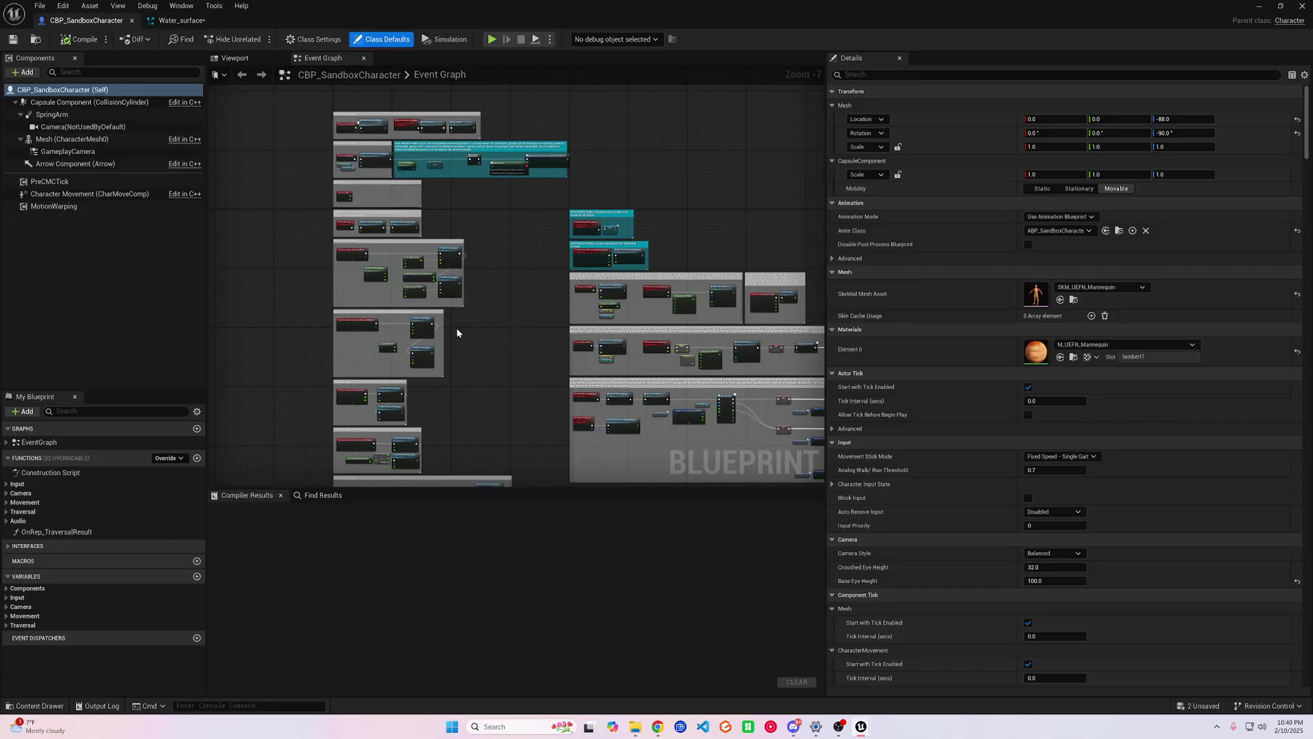
{"action": "scroll", "coordinate": [547, 308], "scroll_direction": "down", "scroll_amount": 5}
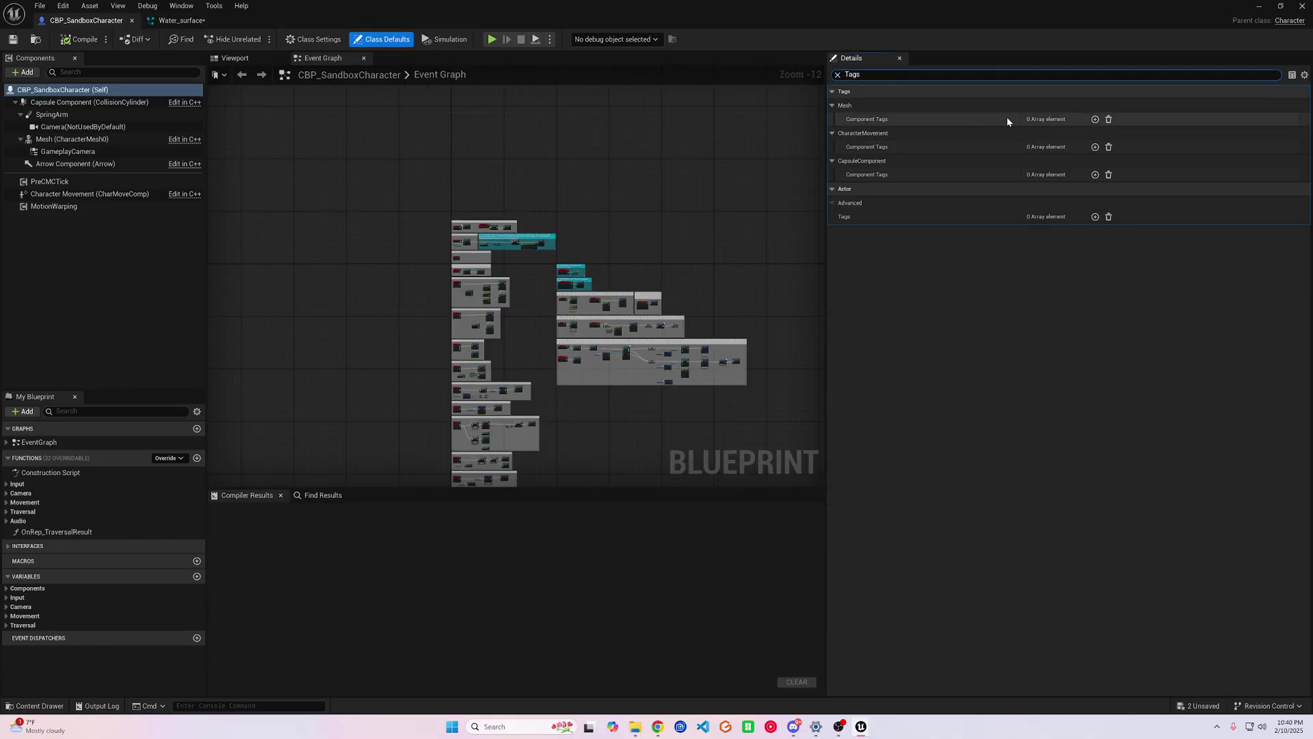
Add the tag collider to the character's Mesh component tags and to its actor tags, and compile the blueprint
{"action": "left_click", "coordinate": [1095, 120]}
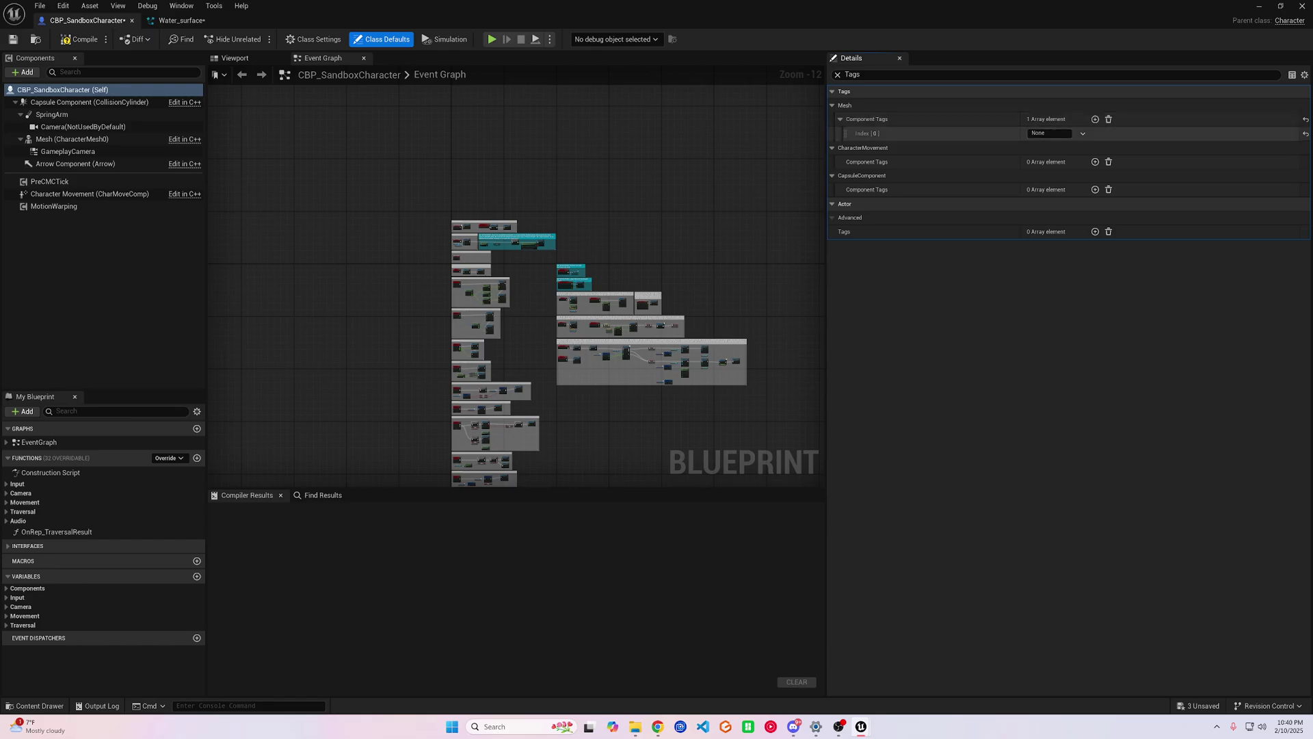
{"action": "type", "text": "collider"}
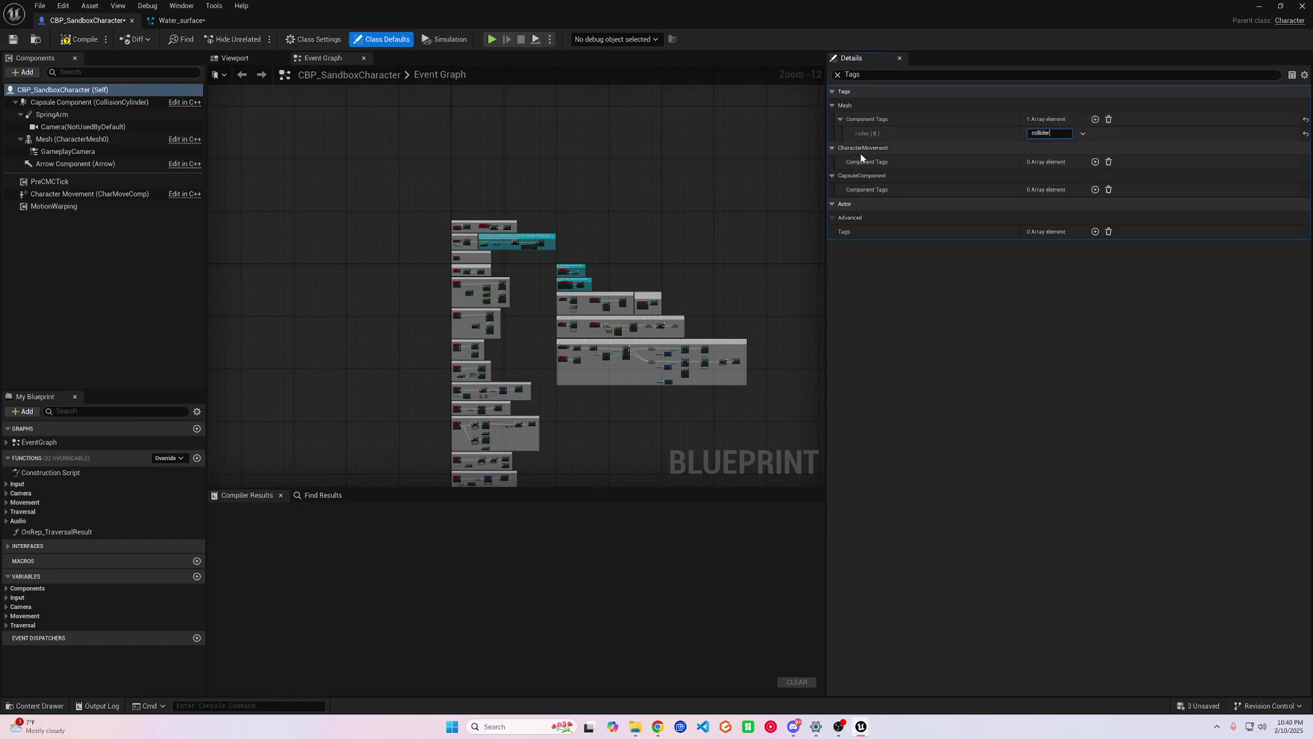
{"action": "left_click", "coordinate": [1095, 232]}
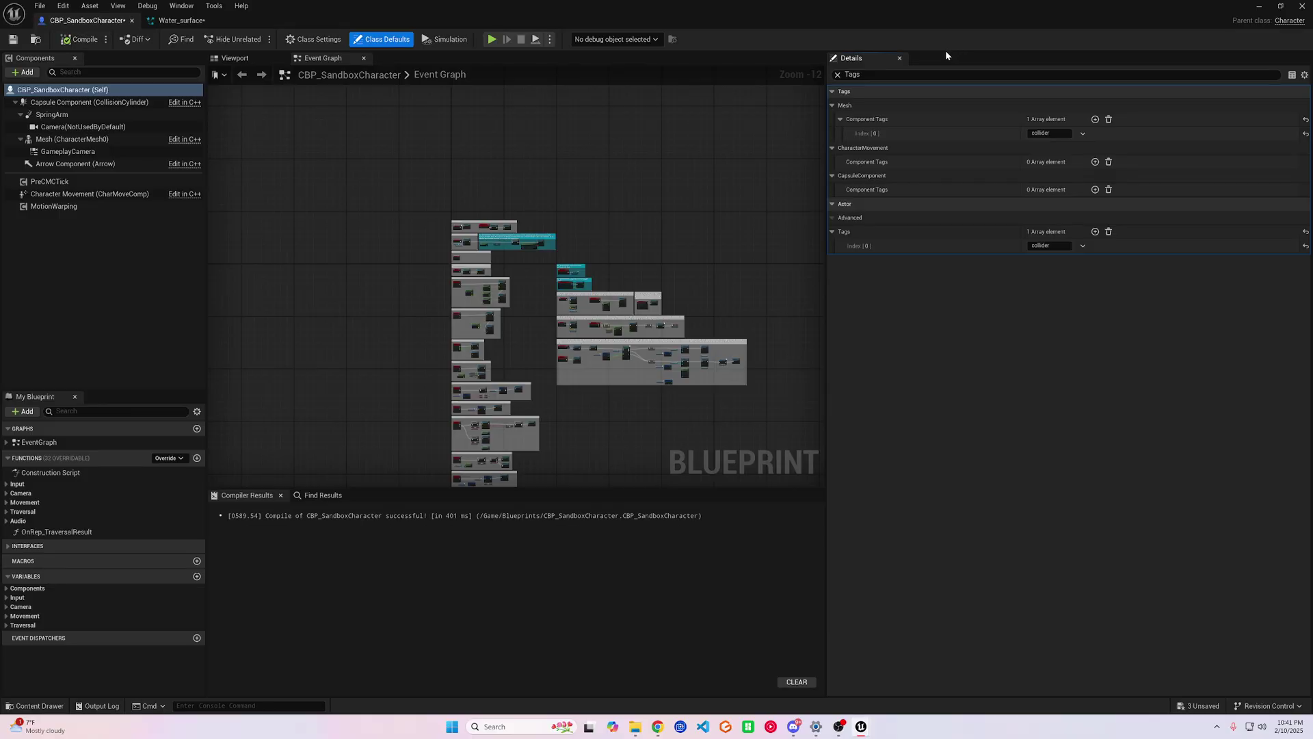
Return to the level, play it beside the pool, run and jump the character through the water to test the ripples, and stop
{"action": "left_click", "coordinate": [1260, 7]}
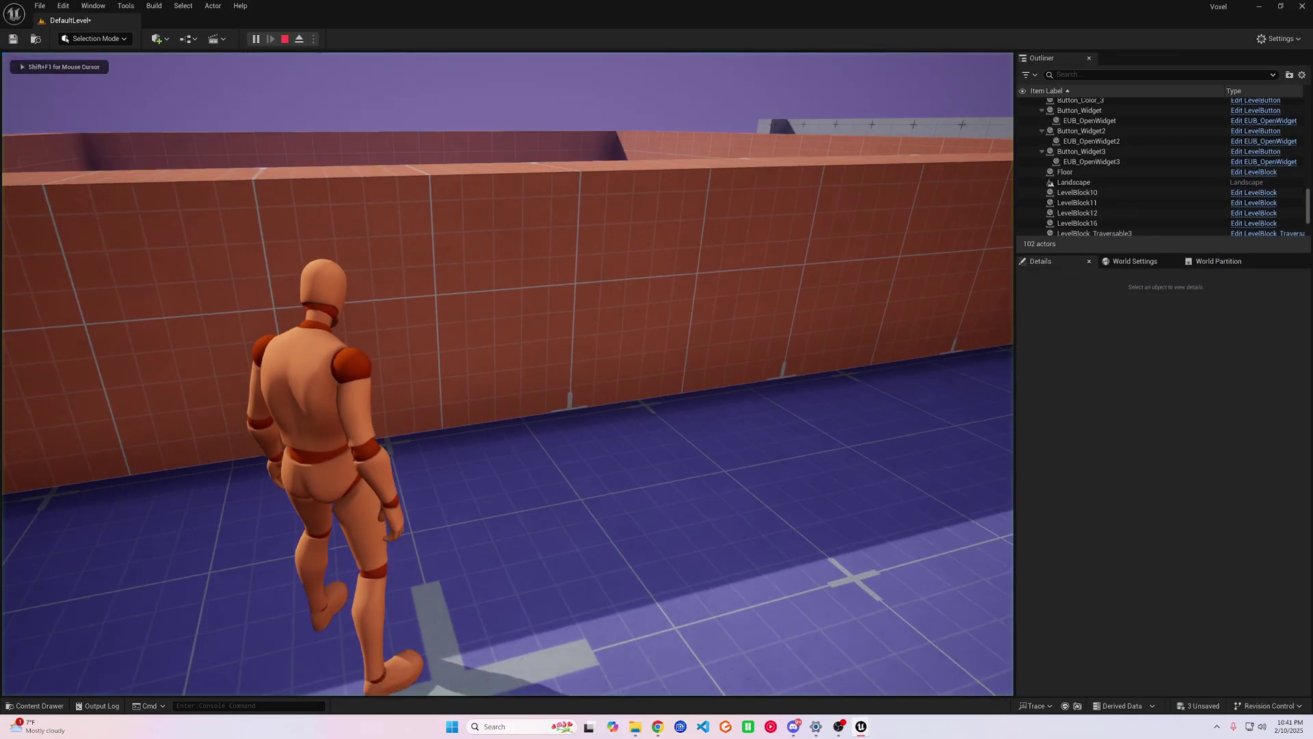
{"action": "key", "text": "space"}
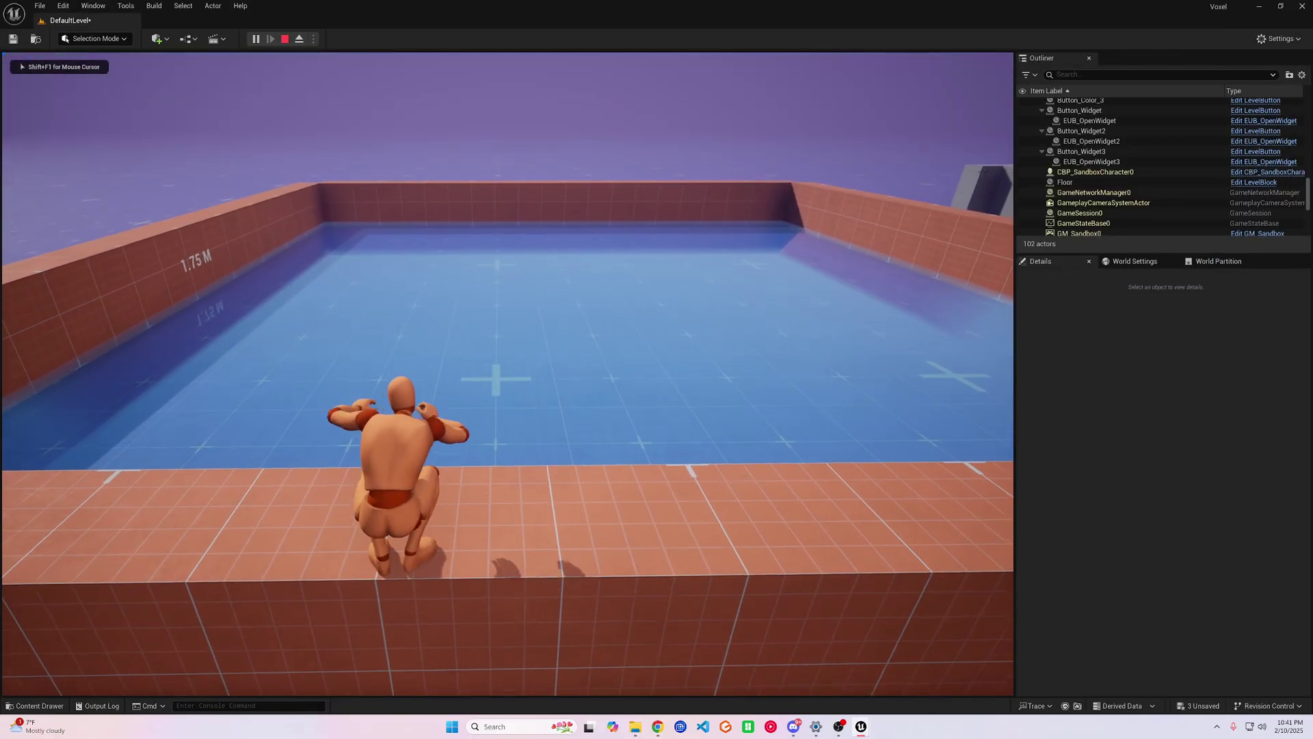
{"action": "key", "text": "w"}
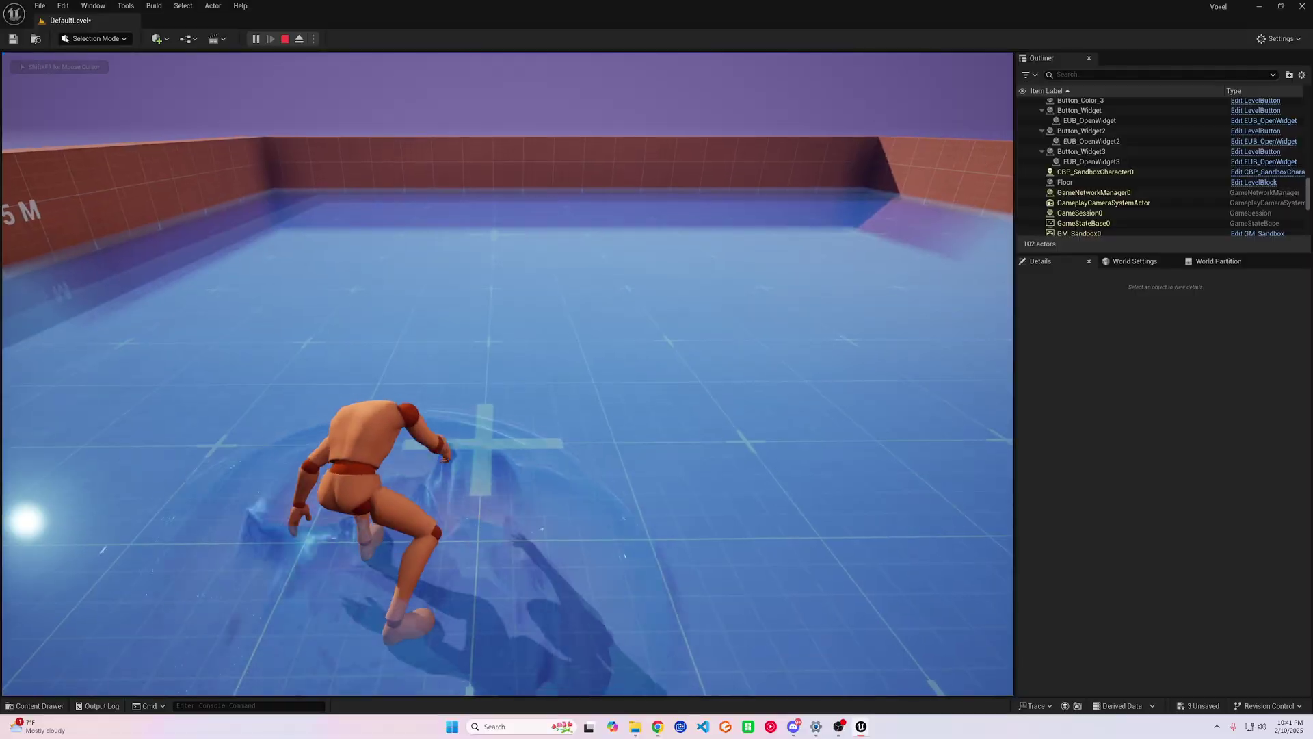
{"action": "key", "text": "w"}
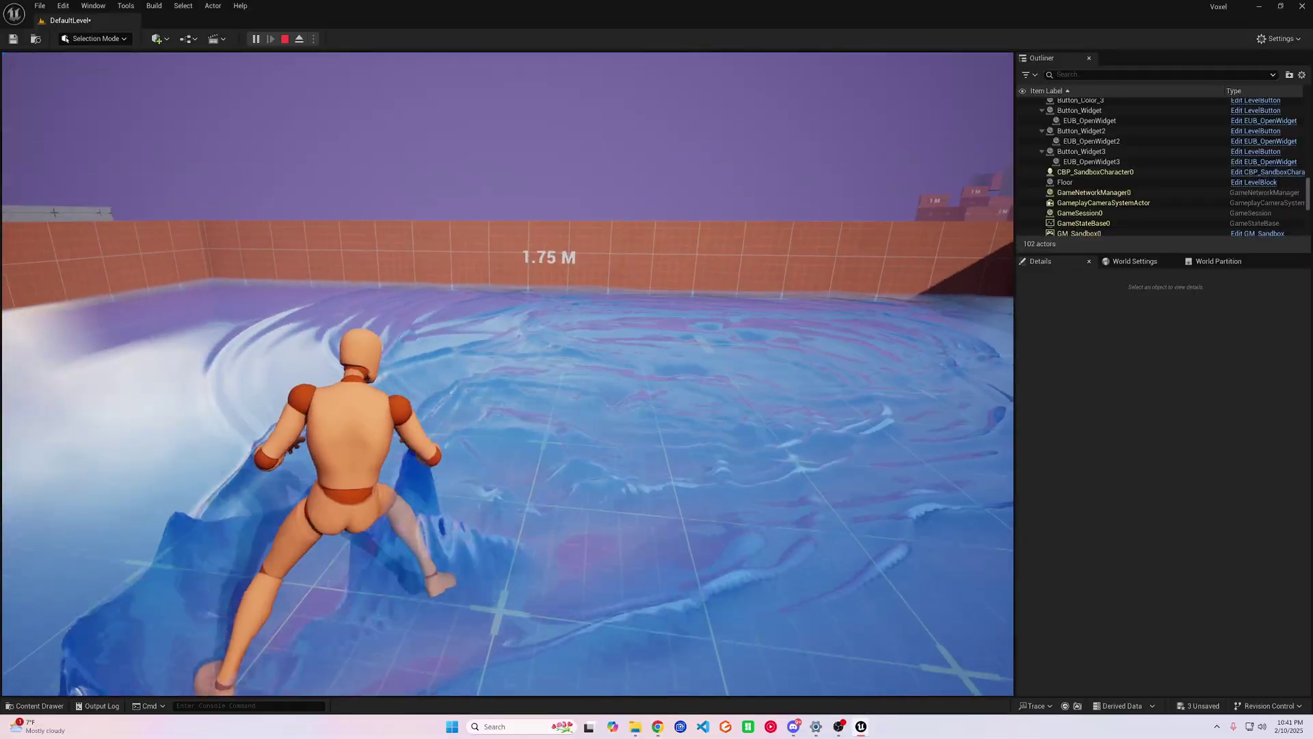
{"action": "key", "text": "w"}
{"action": "key", "text": "space"}
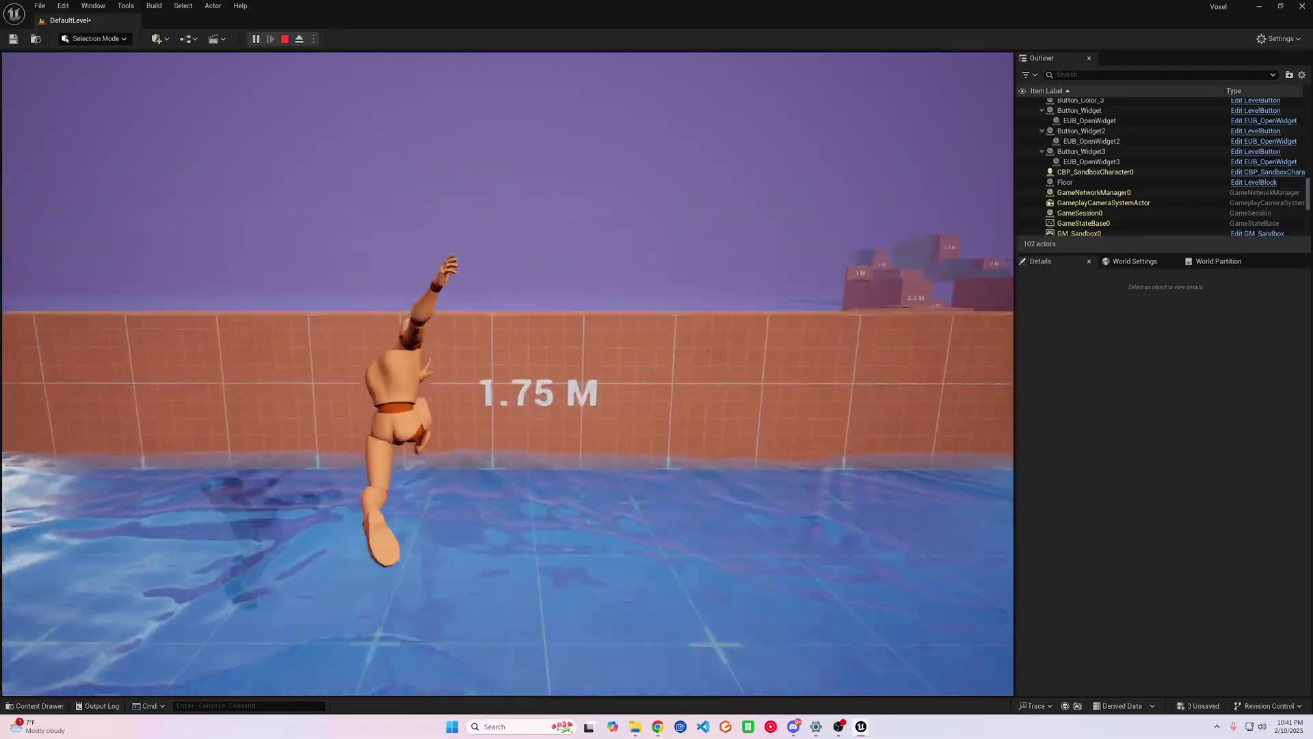
{"action": "key", "text": "w"}
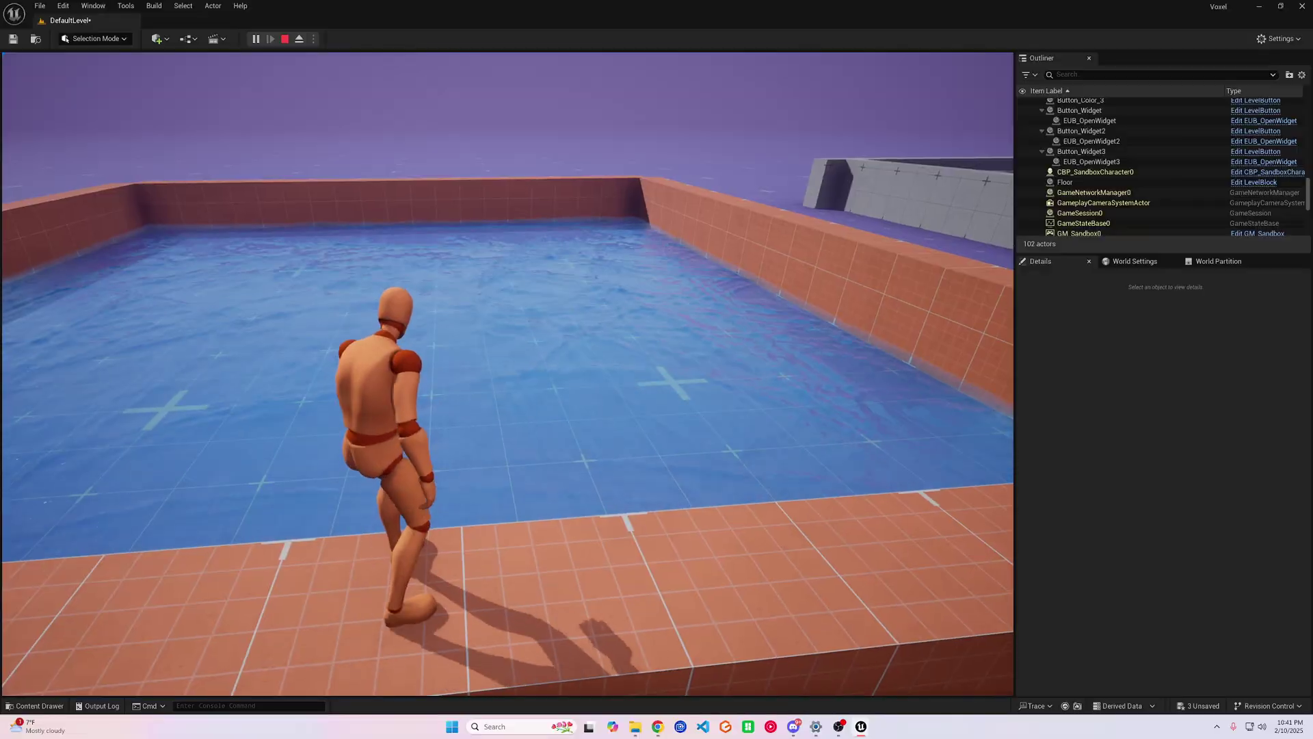
{"action": "key", "text": "Escape"}
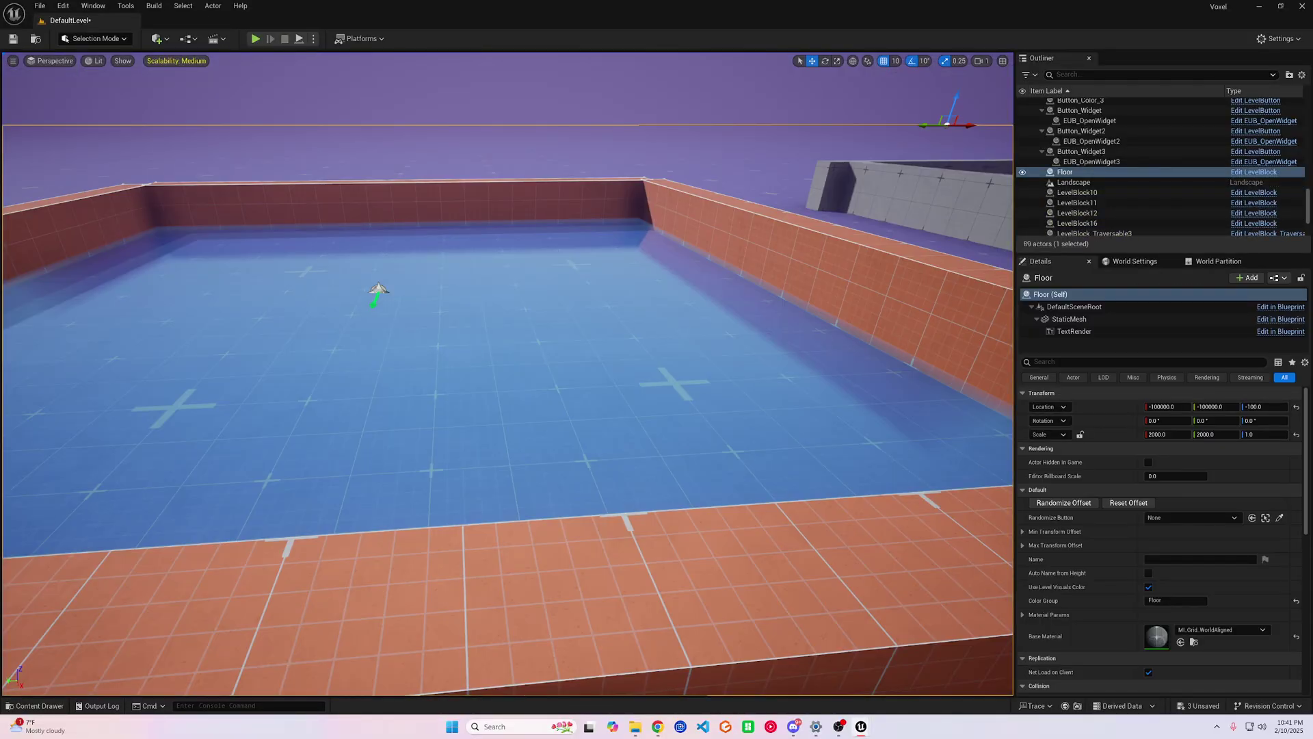
{"action": "mouse_move", "coordinate": [862, 726]}
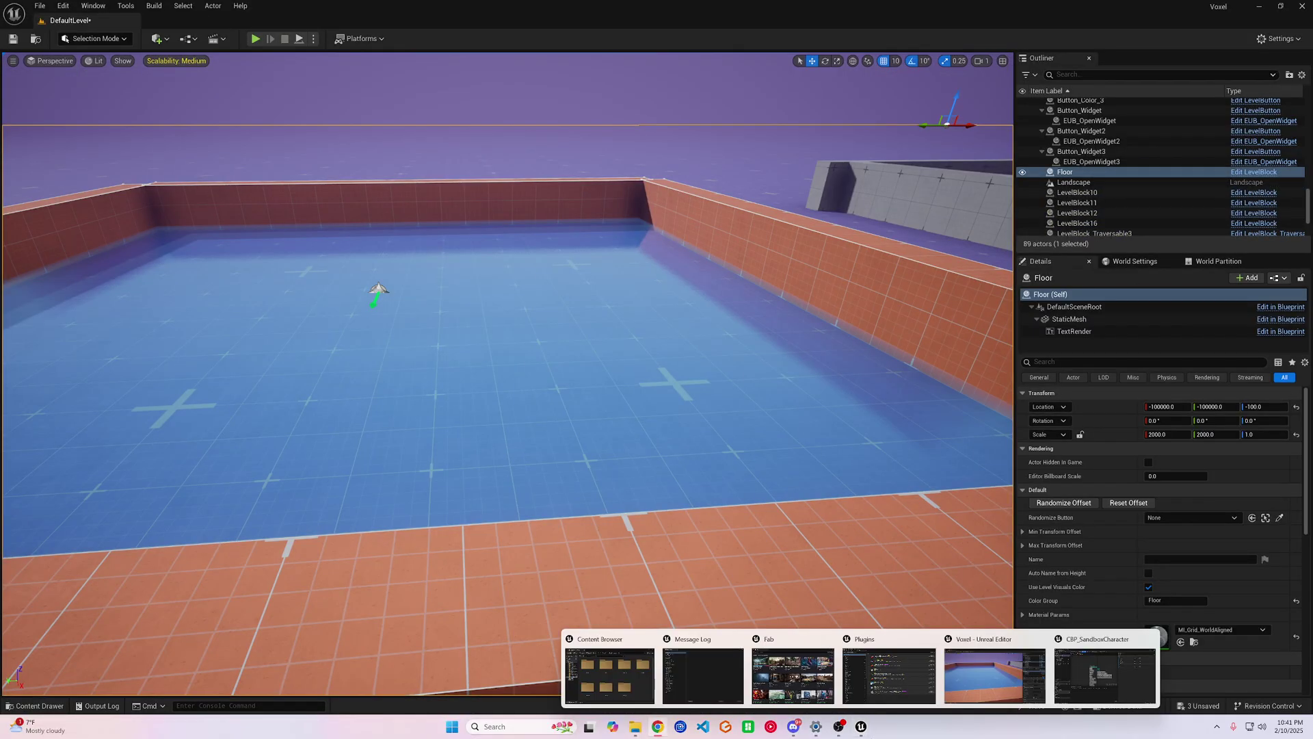
Switch to the Water_surface Niagara system and set Velocity Dissipation to 0.01 in the emitter's Sim settings
{"action": "left_click", "coordinate": [1071, 672]}
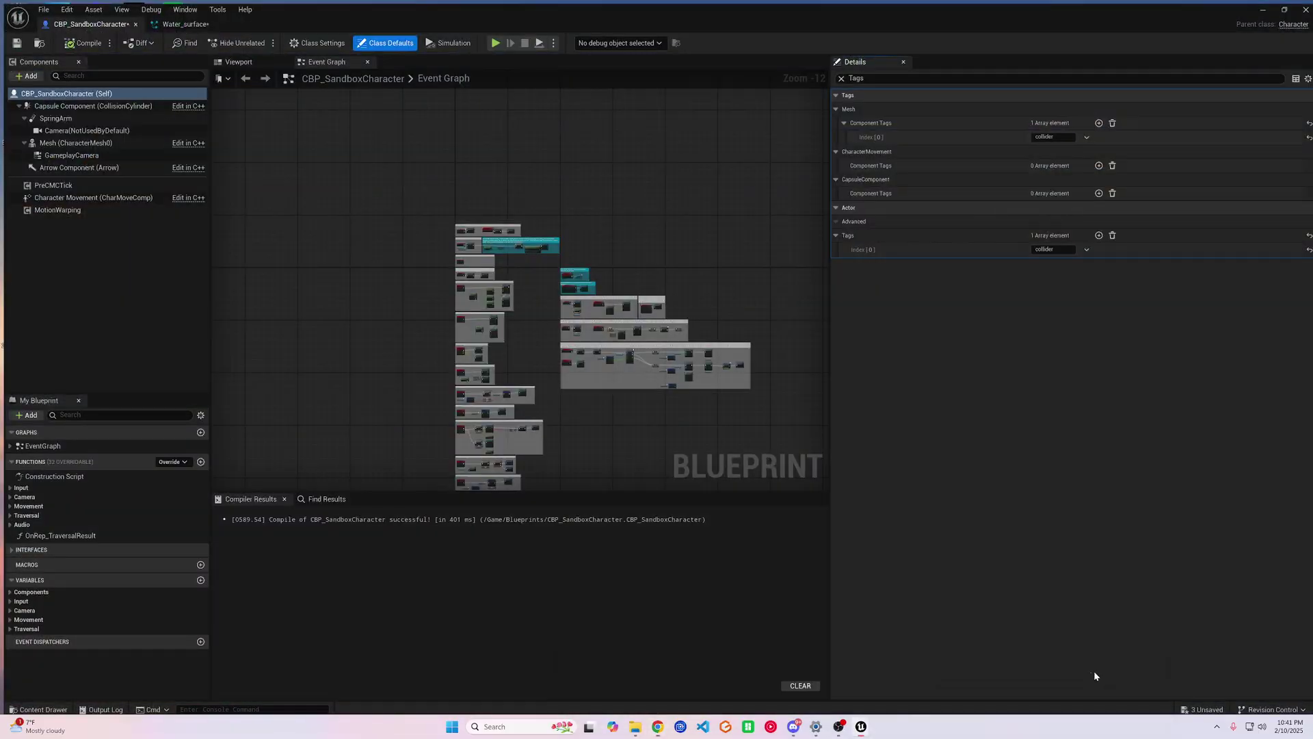
{"action": "left_click", "coordinate": [182, 21]}
{"action": "scroll", "coordinate": [613, 298], "scroll_direction": "up", "scroll_amount": 2}
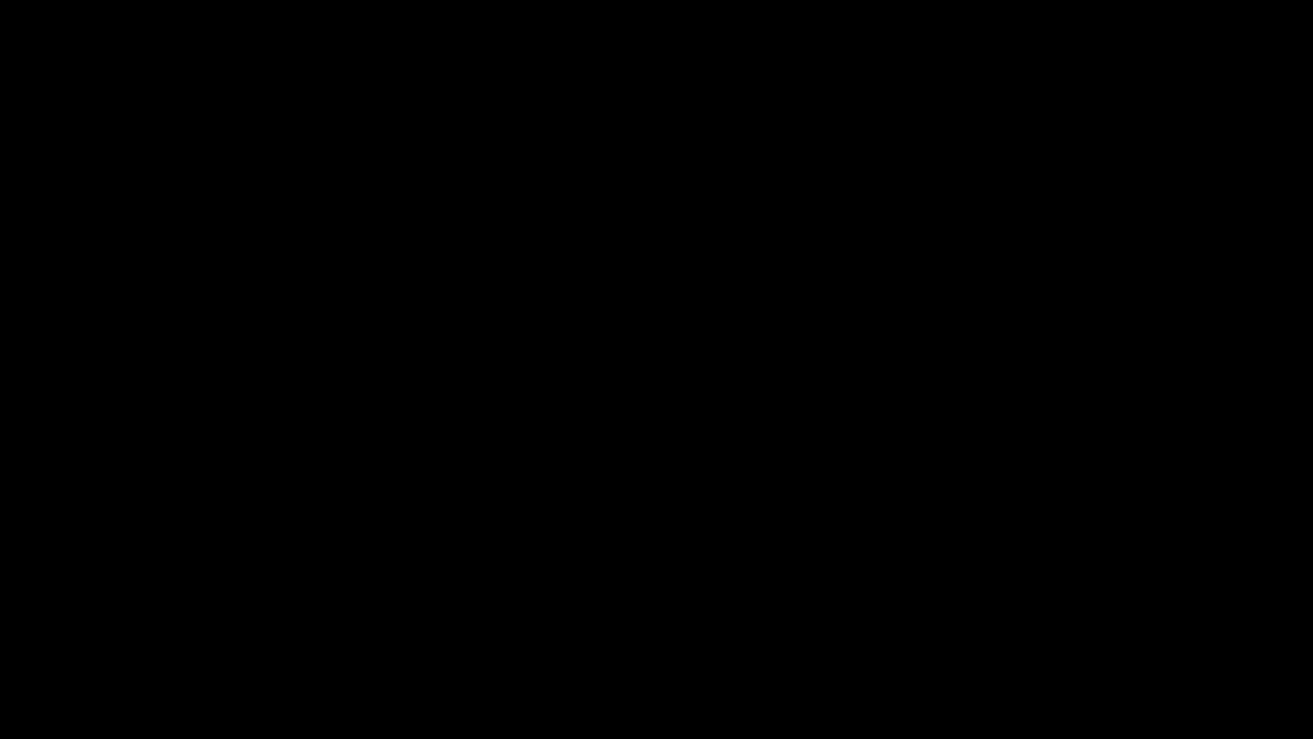
{"action": "left_click", "coordinate": [911, 132]}
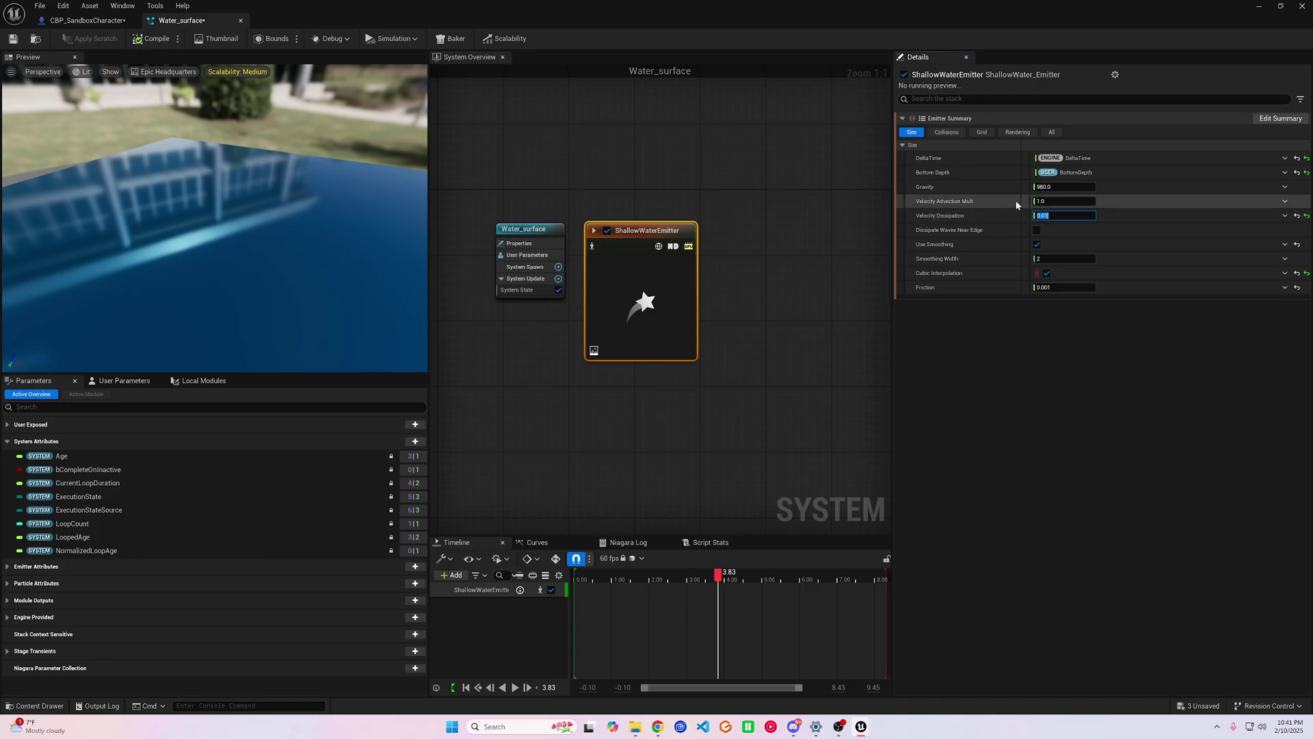
Expand the ShallowWaterEmitter stack and set DtMult to 0.4 in its Grid 2D SW Update Sim Attributes module
{"action": "left_click", "coordinate": [592, 233]}
{"action": "left_click", "coordinate": [593, 231]}
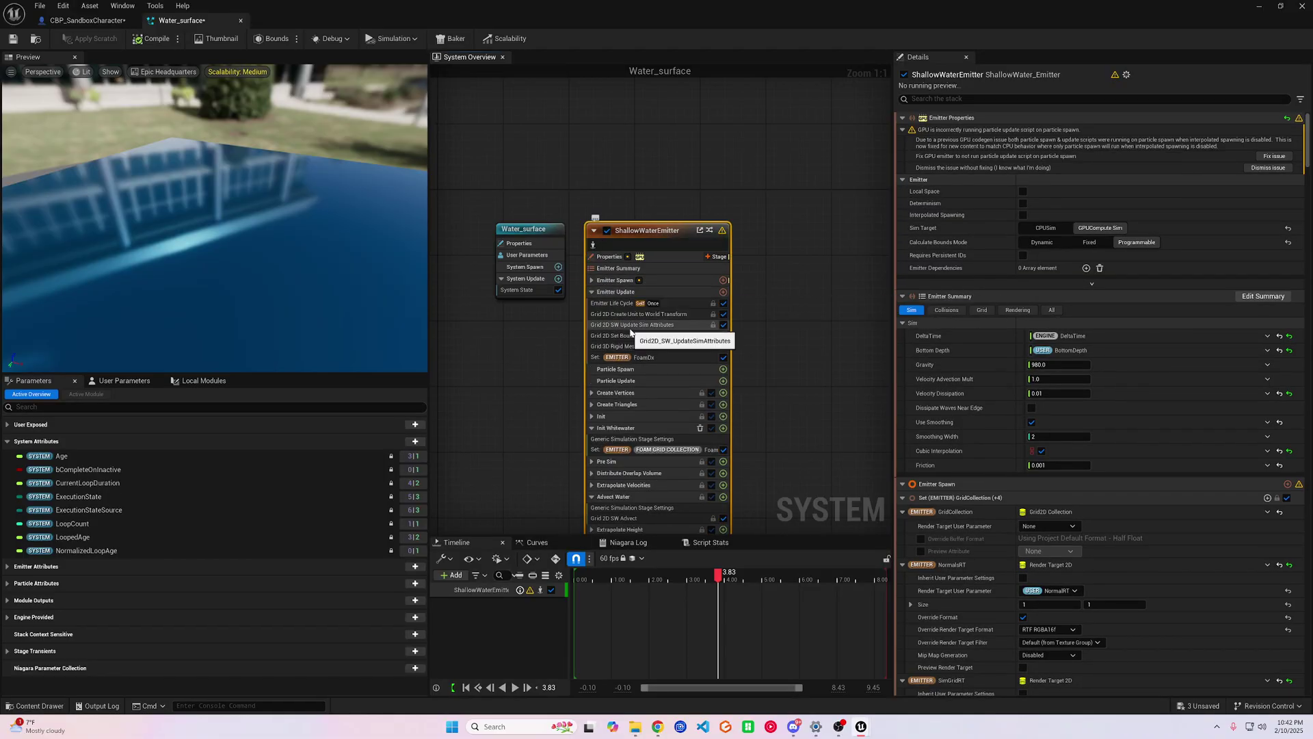
{"action": "left_click", "coordinate": [633, 326]}
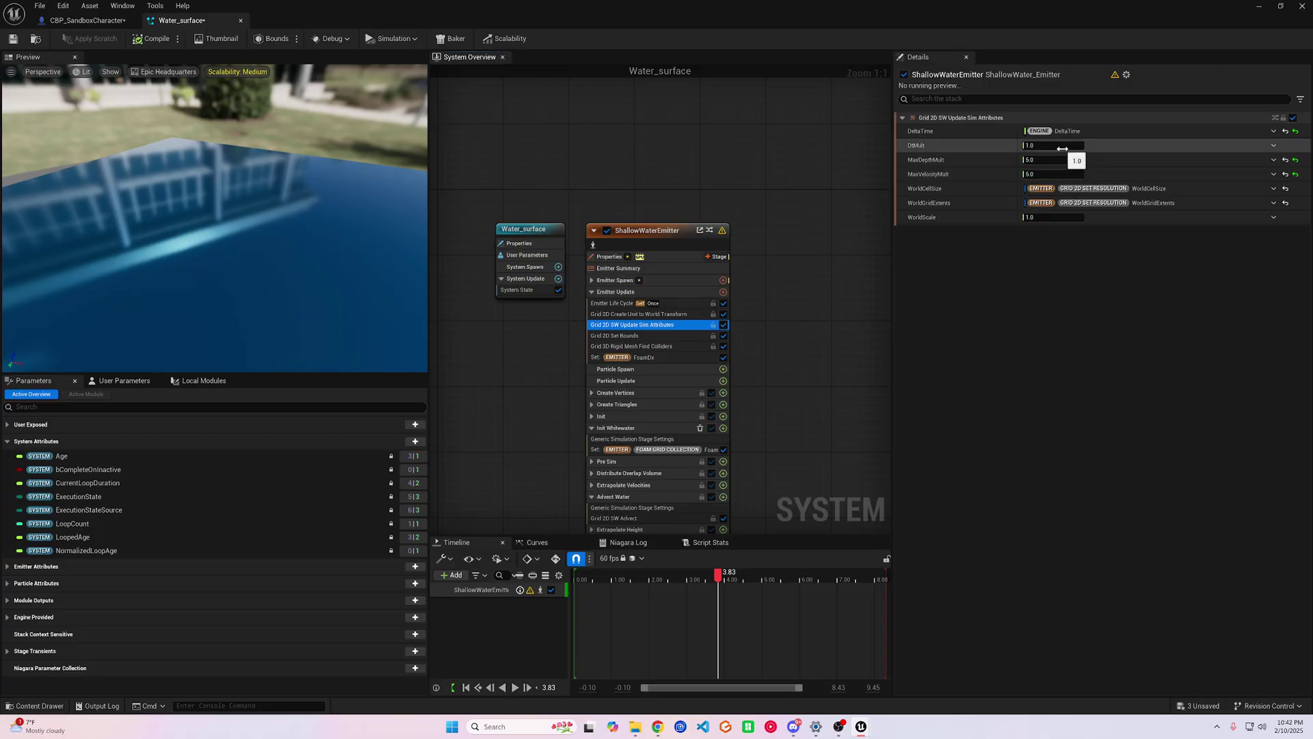
{"action": "left_click", "coordinate": [1063, 146]}
{"action": "type", "text": ".4"}
Set Collision Velocity Mult to 0.2 in the emitter summary's collision settings, then compile and save the Water_surface system
{"action": "left_click", "coordinate": [618, 268]}
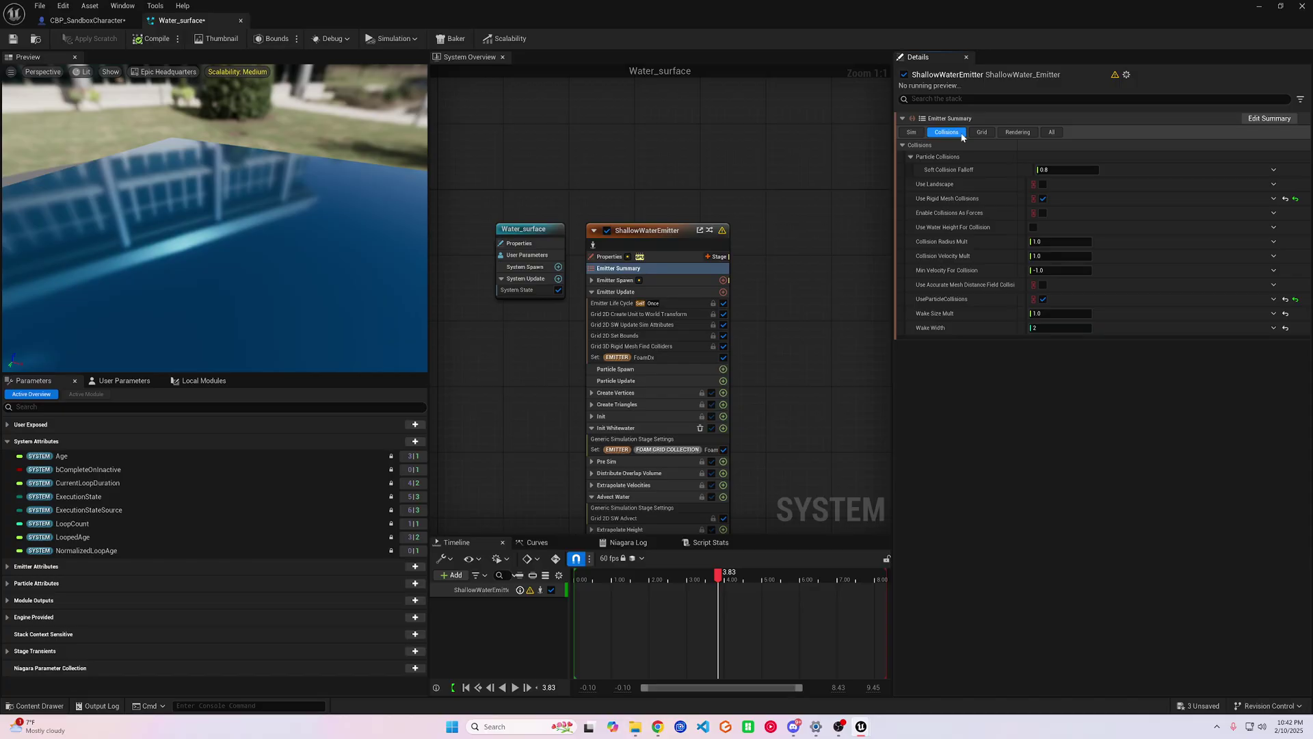
{"action": "left_click", "coordinate": [958, 134]}
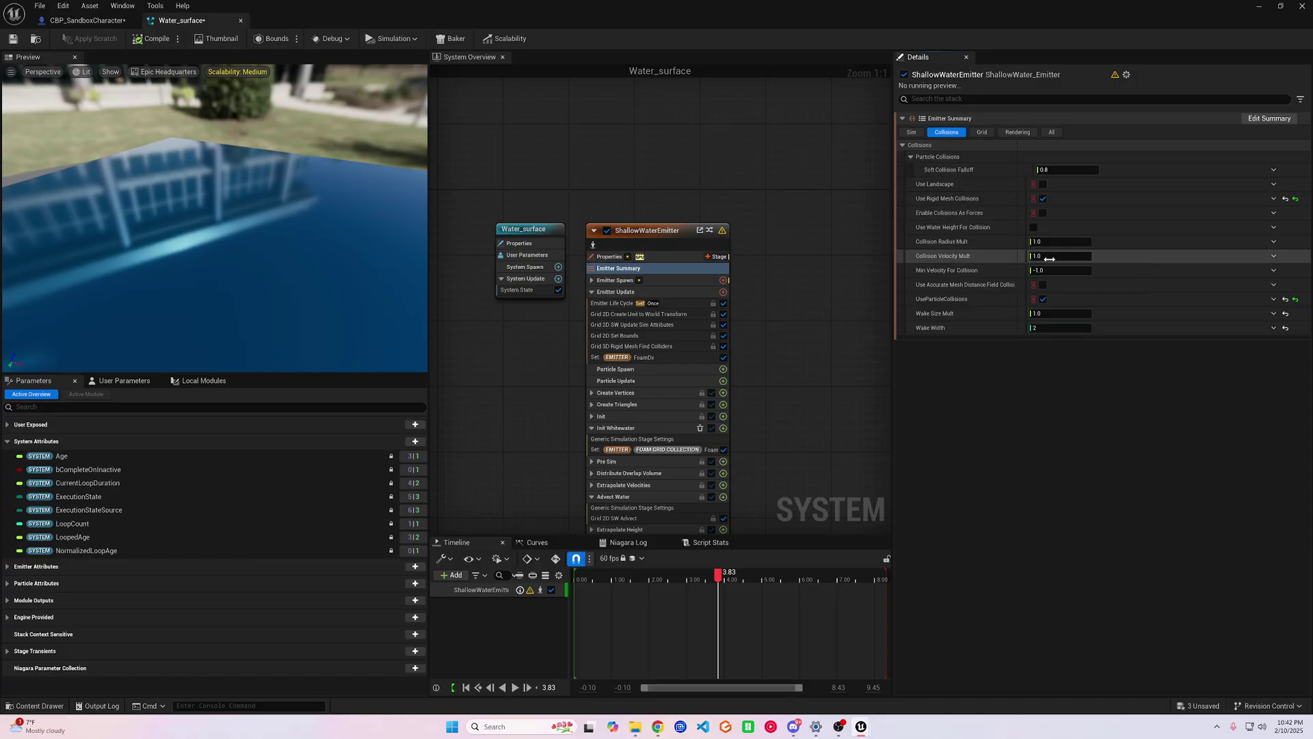
{"action": "left_click", "coordinate": [1057, 257]}
{"action": "left_click", "coordinate": [145, 41]}
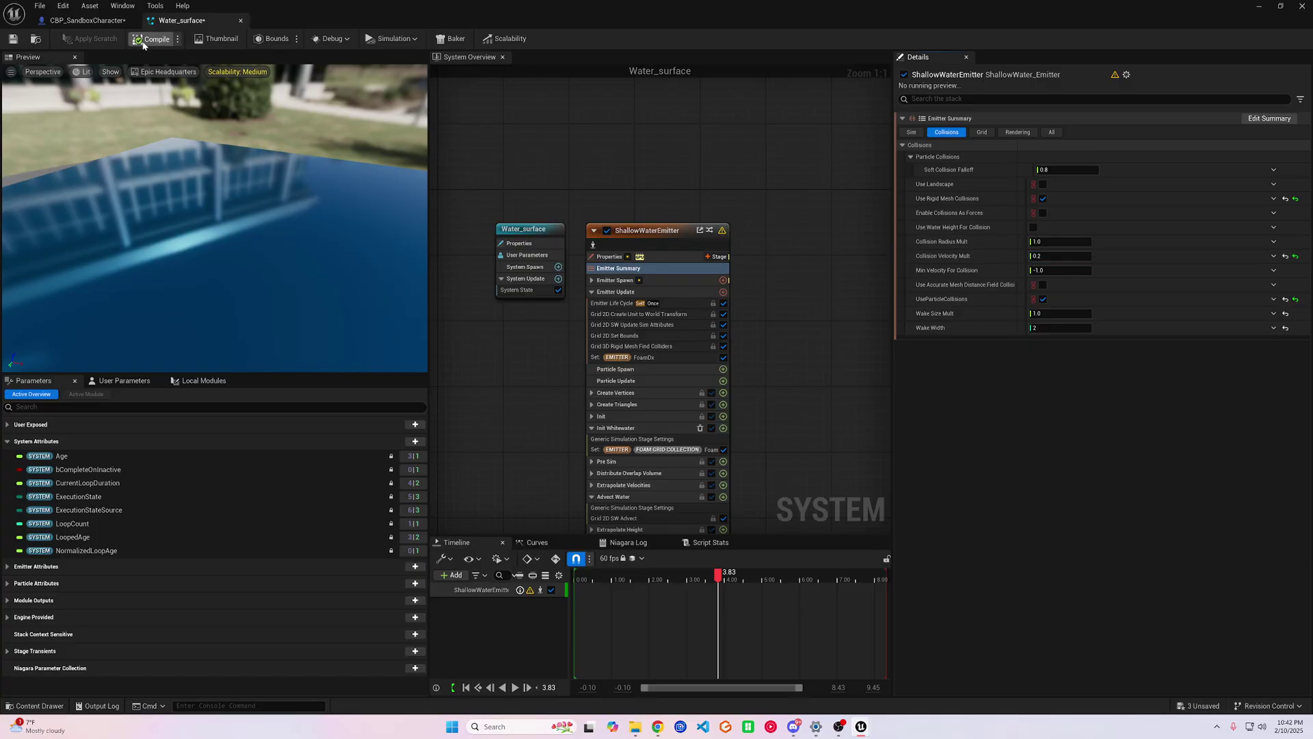
{"action": "left_click", "coordinate": [13, 40]}
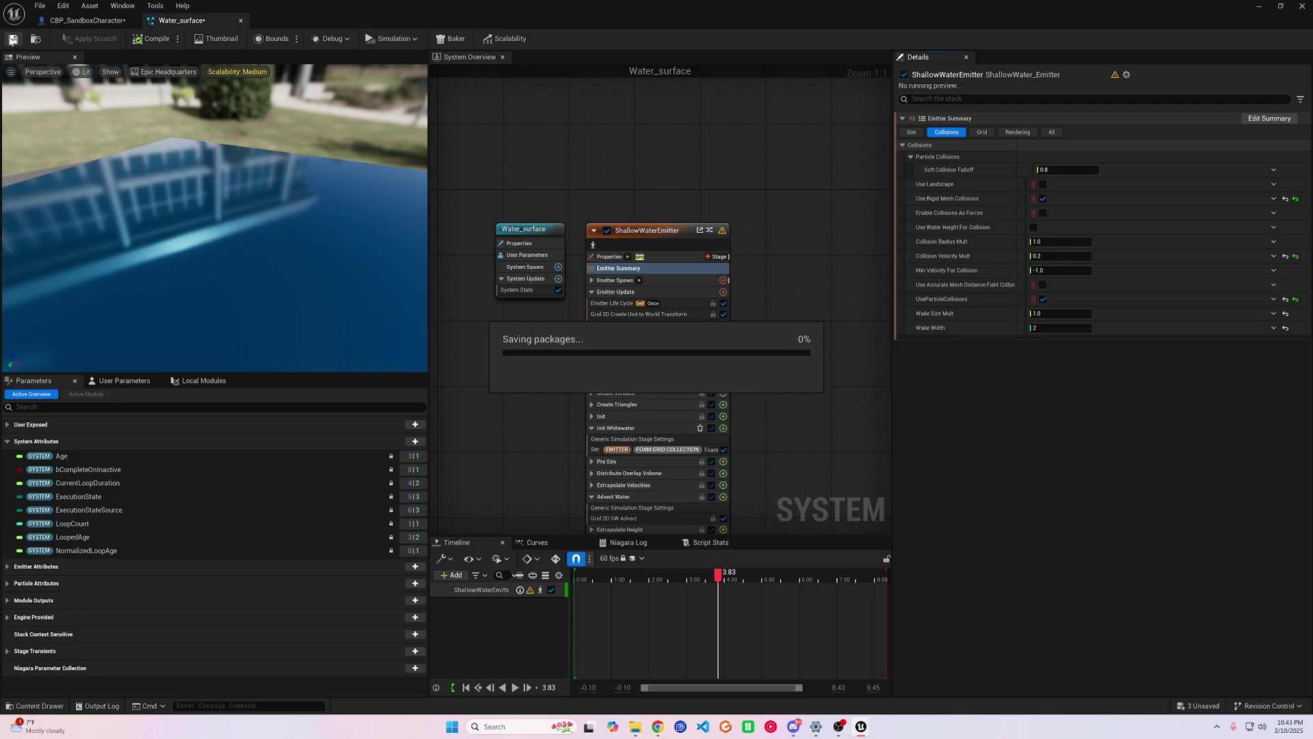
Return to the level, play from the pool's edge, run the character through the water to test the softened ripples, and stop
{"action": "left_click", "coordinate": [1258, 7]}
{"action": "scroll", "coordinate": [528, 630], "scroll_direction": "down", "scroll_amount": 3}
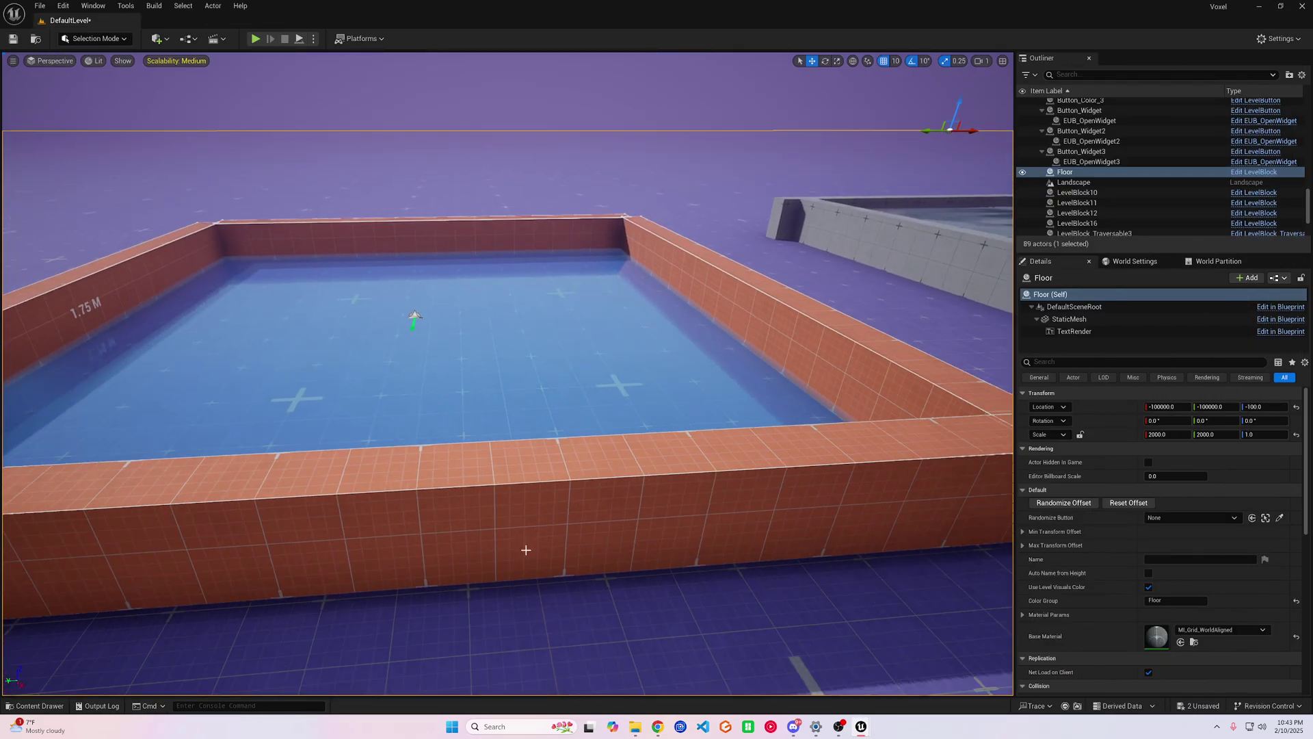
{"action": "right_click", "coordinate": [489, 132]}
{"action": "left_click", "coordinate": [516, 459]}
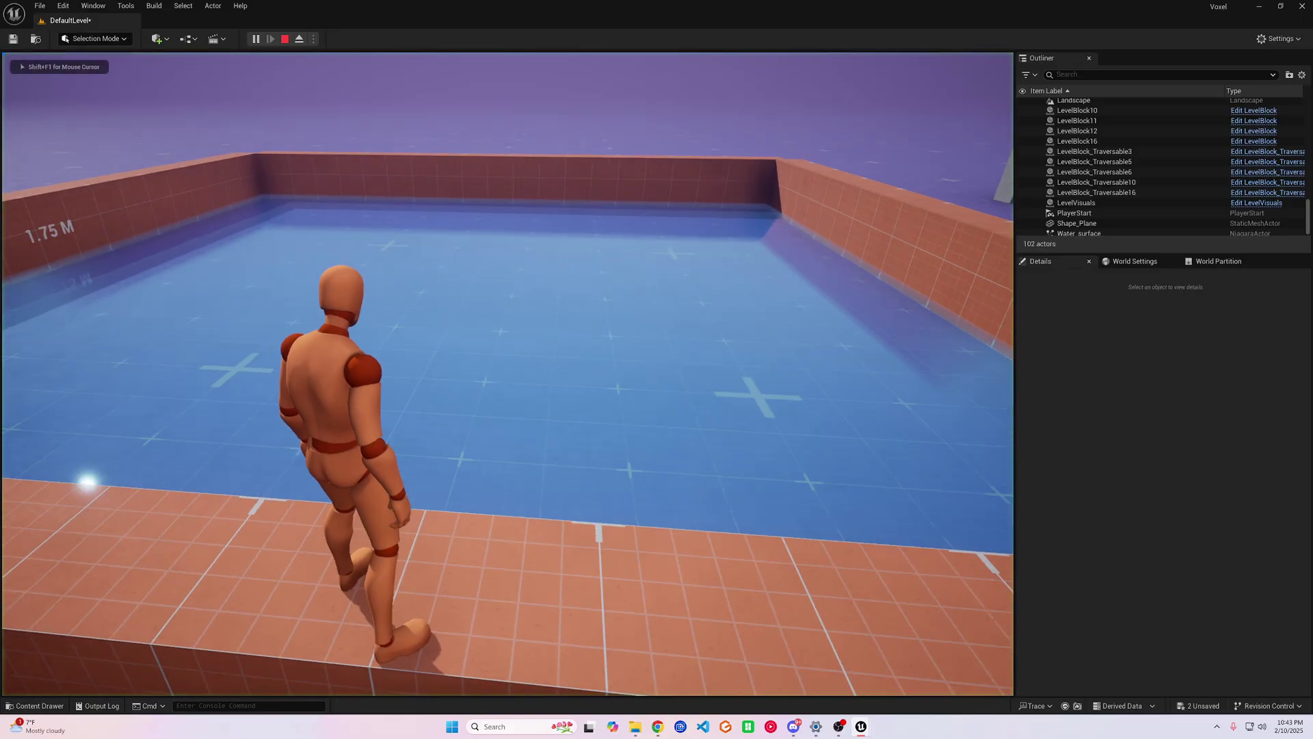
{"action": "key", "text": "w"}
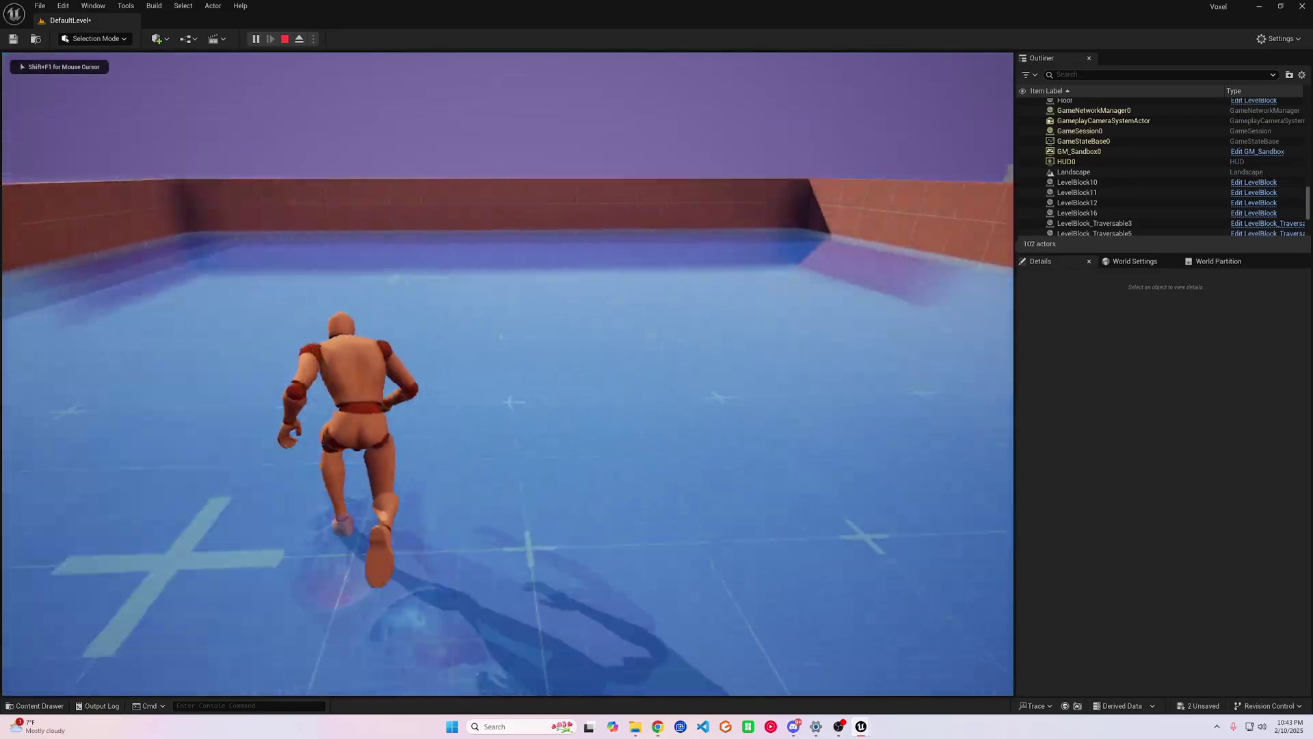
{"action": "key", "text": "w"}
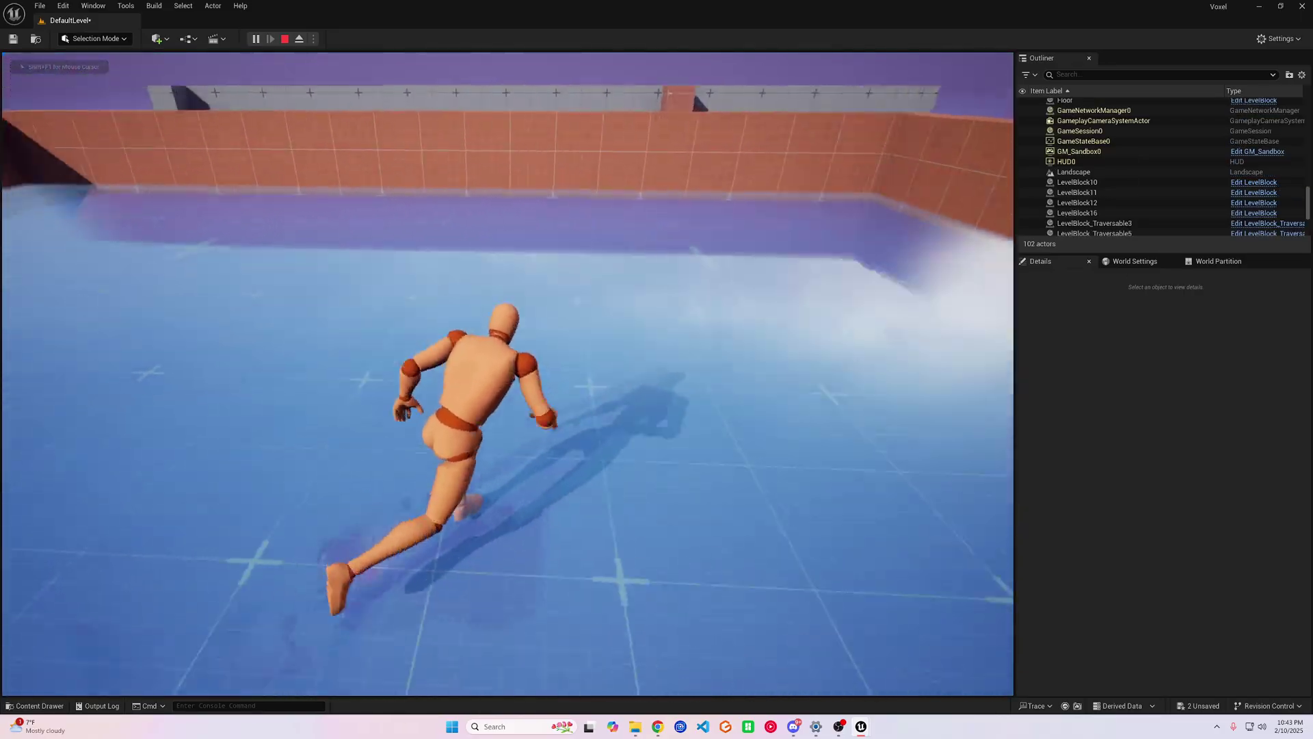
{"action": "key", "text": "w"}
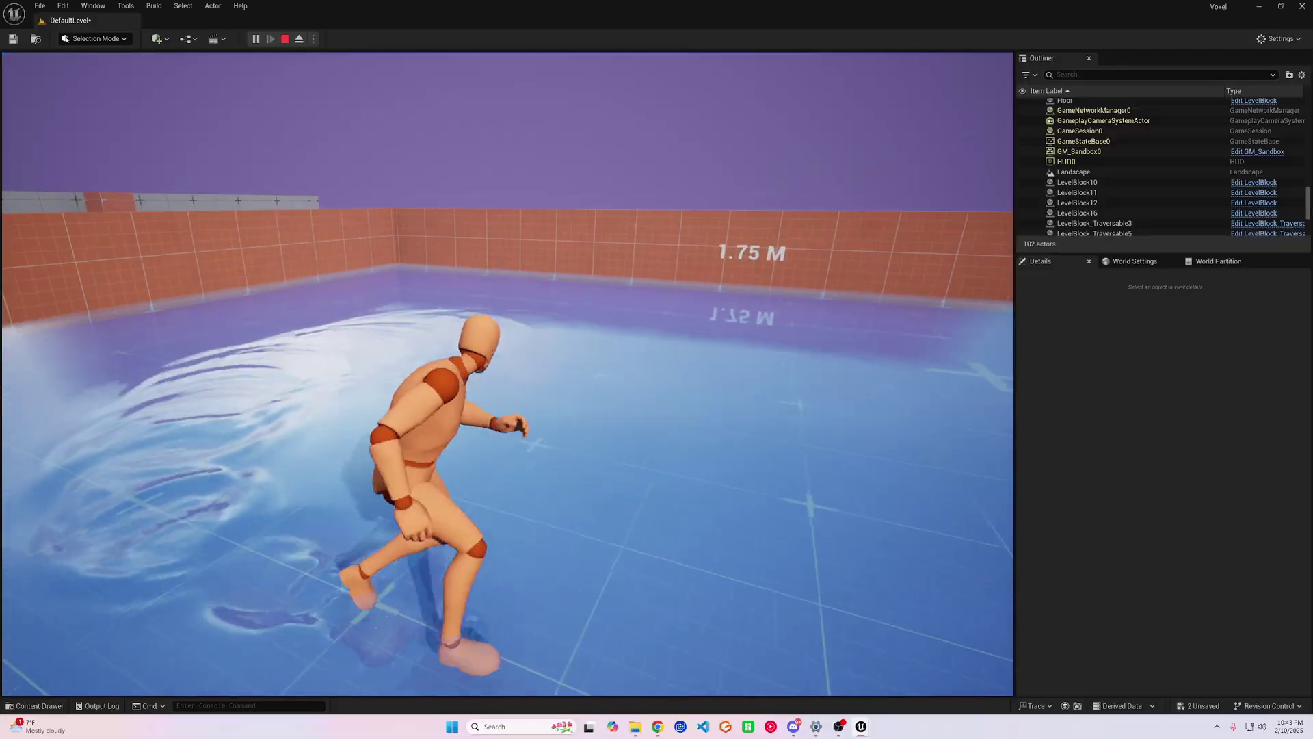
{"action": "key", "text": "w"}
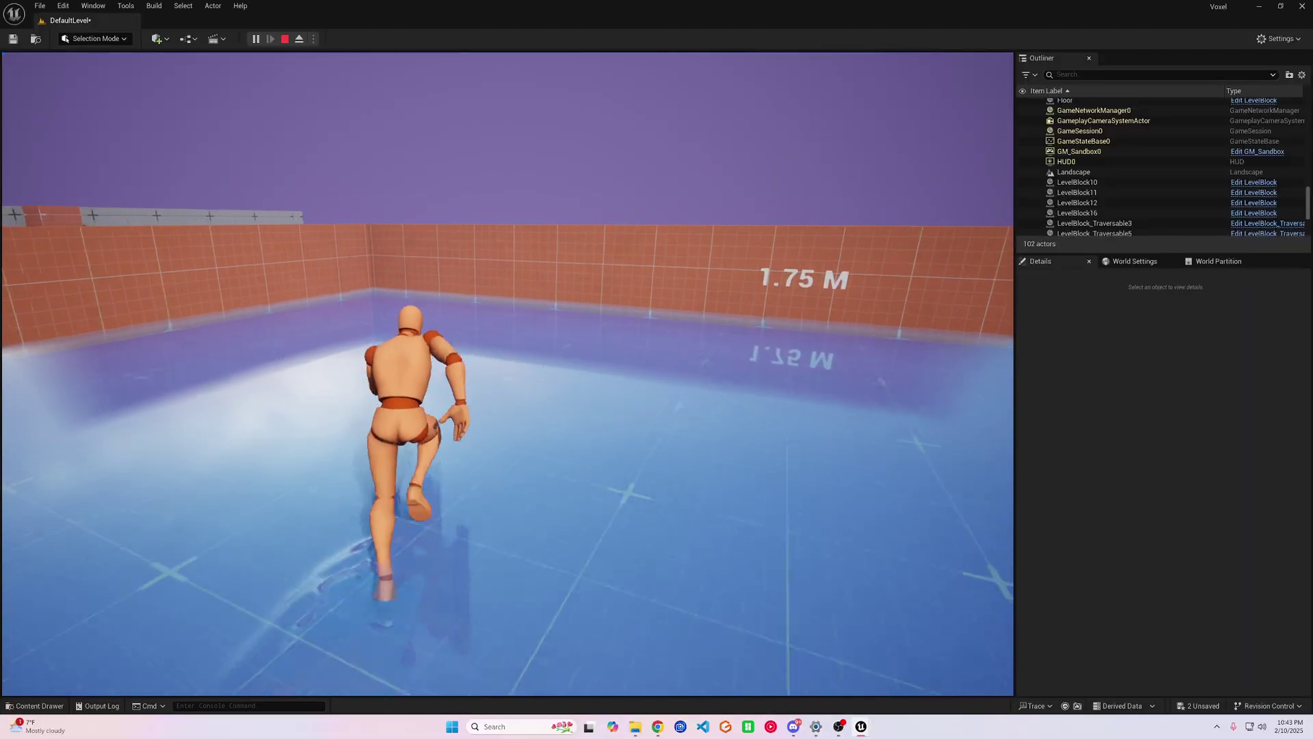
{"action": "key", "text": "w"}
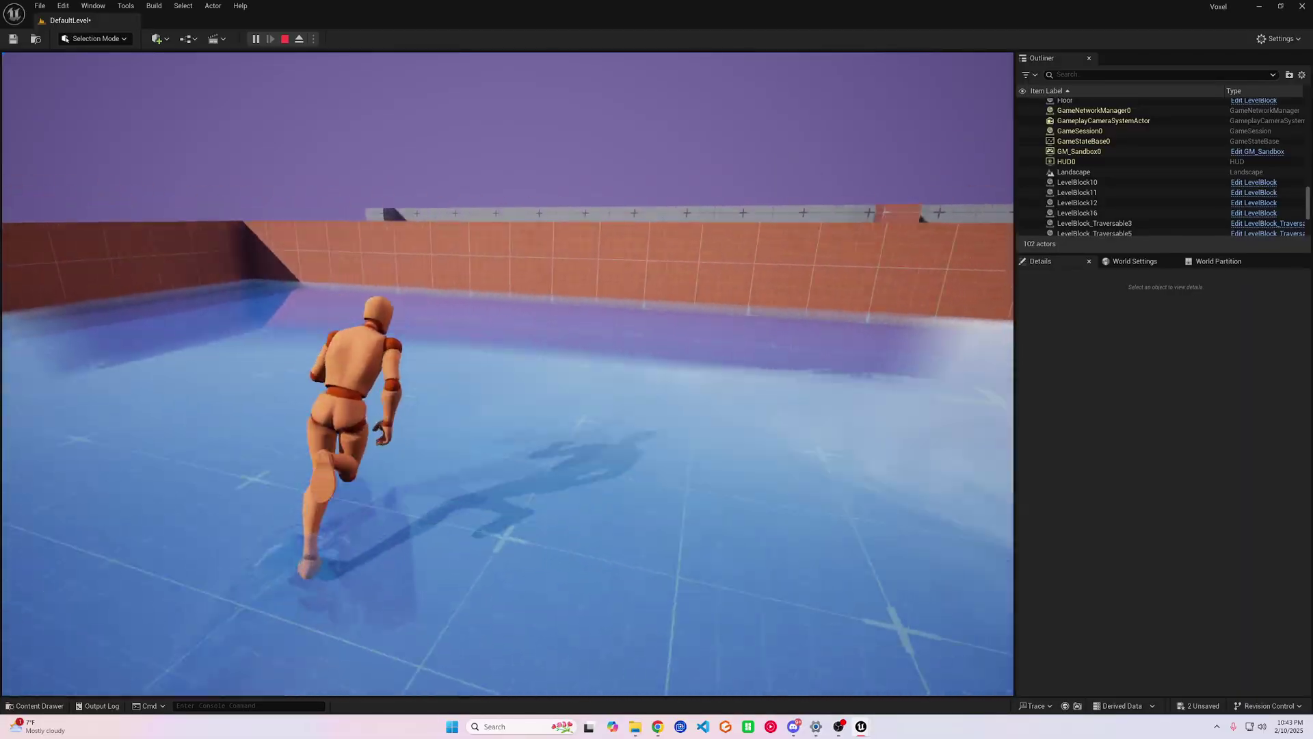
{"action": "key", "text": "Escape"}
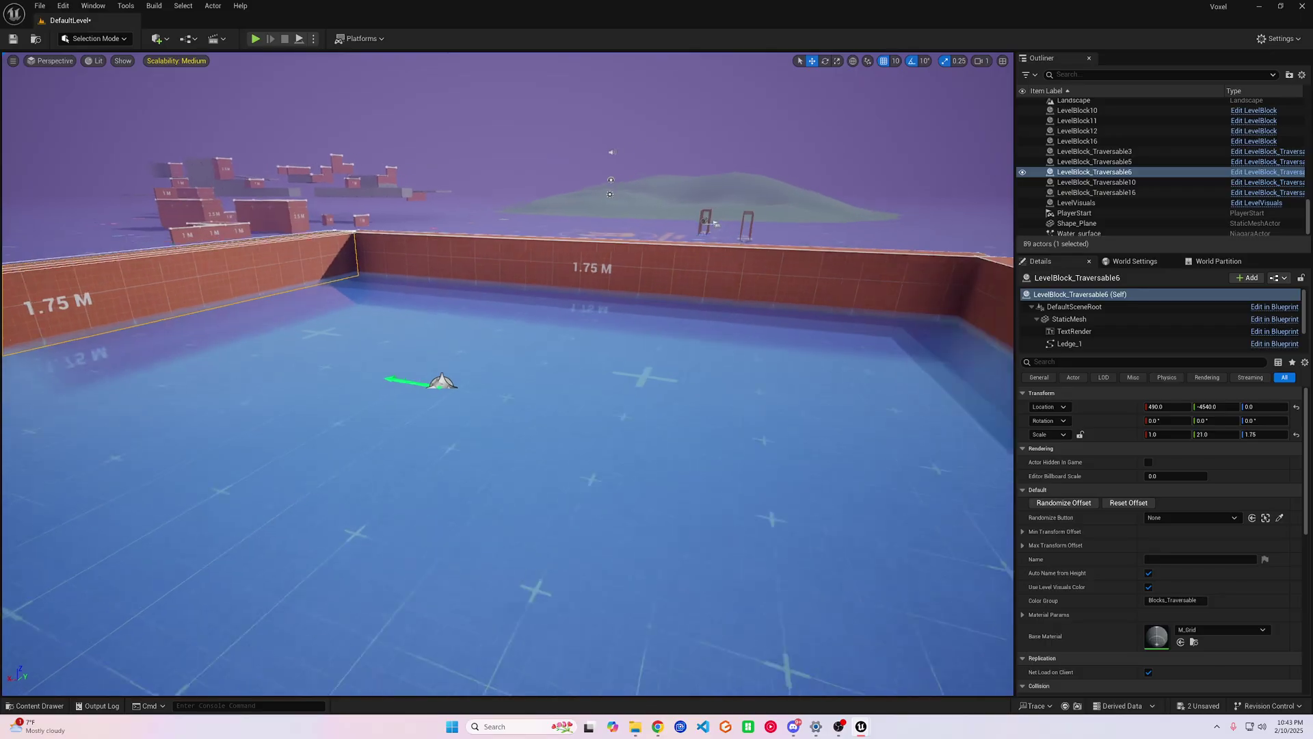